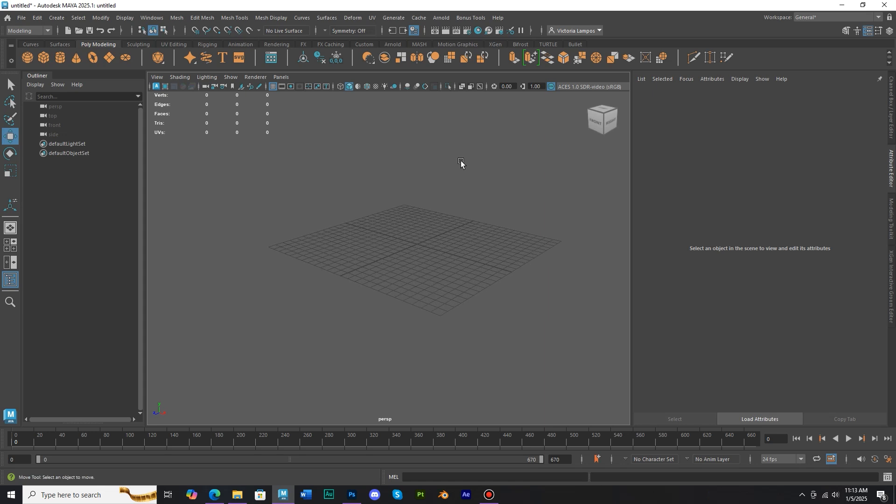
Create a polygon cube at the grid's centre and try moving it upward and horizontally
{"action": "scroll", "coordinate": [407, 177], "scroll_direction": "up", "scroll_amount": 2}
{"action": "middle_click_drag", "start_coordinate": [406, 176], "coordinate": [429, 188], "text": "alt"}
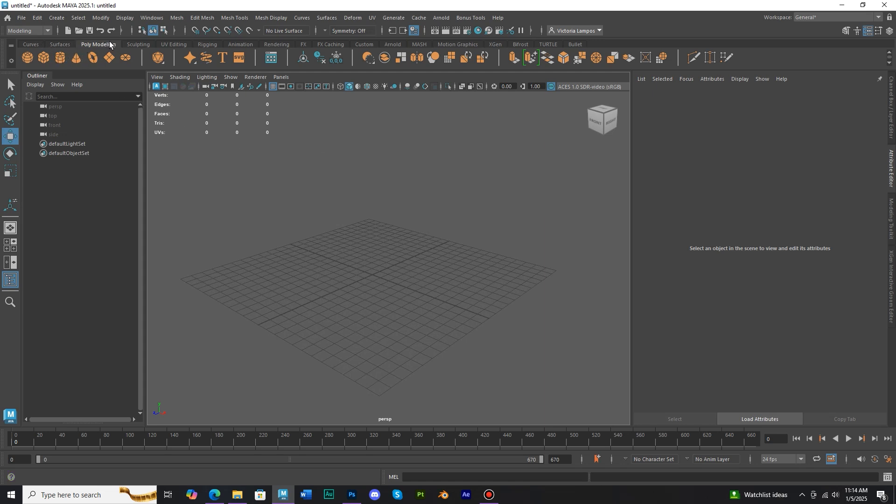
{"action": "left_click", "coordinate": [44, 58]}
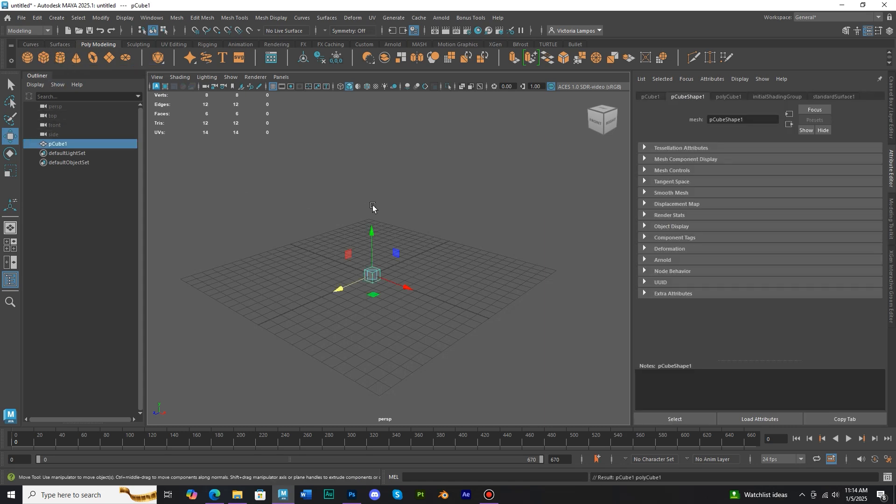
{"action": "scroll", "coordinate": [412, 251], "scroll_direction": "up", "scroll_amount": 2}
{"action": "left_click_drag", "start_coordinate": [415, 248], "coordinate": [444, 244], "text": "alt"}
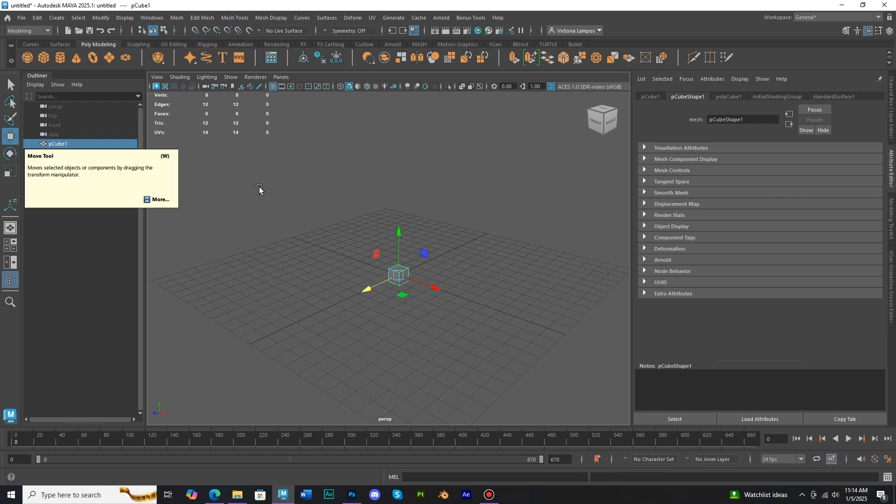
{"action": "left_click_drag", "start_coordinate": [398, 231], "coordinate": [400, 165]}
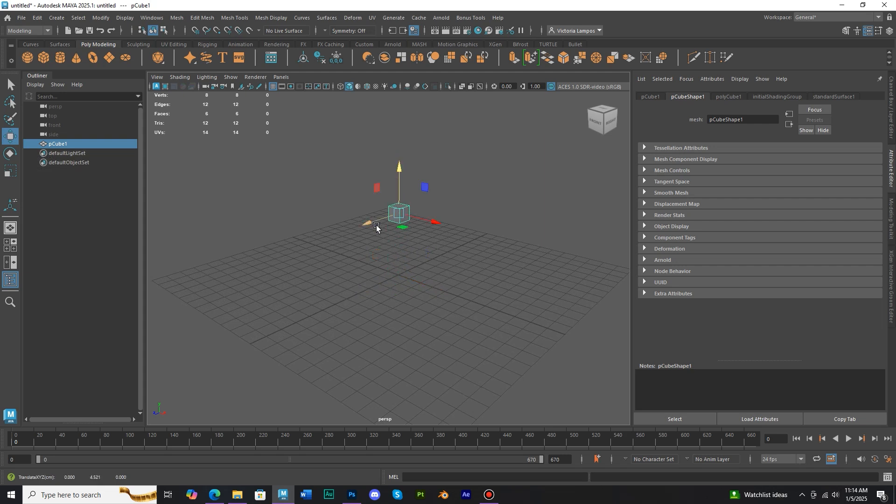
{"action": "left_click_drag", "start_coordinate": [372, 224], "coordinate": [432, 215]}
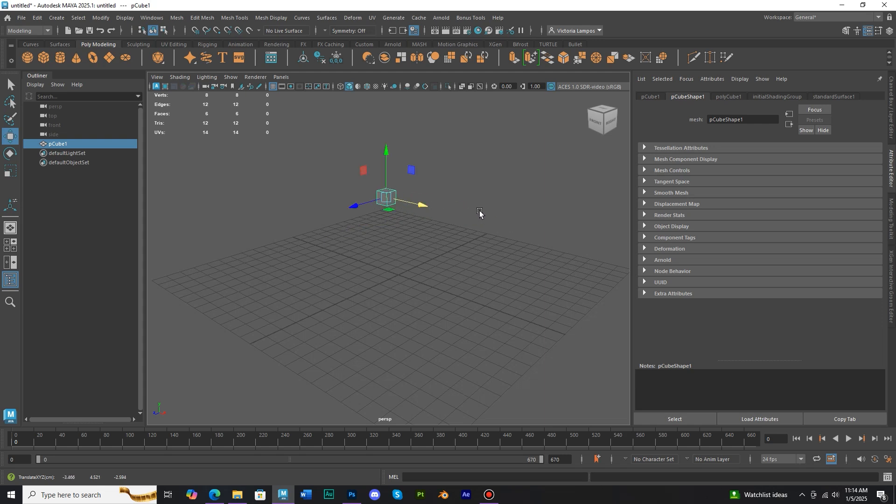
Undo the trial moves and the creation of the cube
{"action": "key", "text": "ctrl+z"}
{"action": "key", "text": "ctrl+z"}
{"action": "key", "text": "ctrl+z"}
{"action": "key", "text": "ctrl+z"}
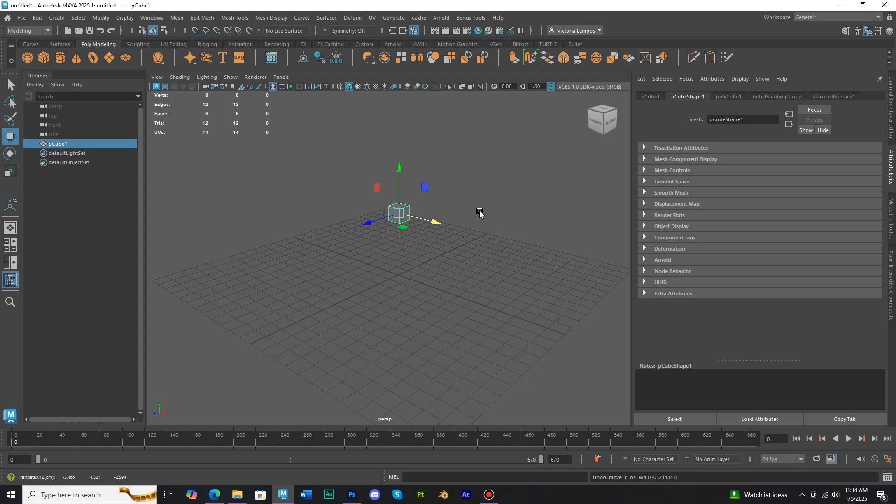
Create a new polygon cube and raise it about 5.8 units above the grid
{"action": "left_click", "coordinate": [46, 59]}
{"action": "left_click_drag", "start_coordinate": [399, 232], "coordinate": [402, 148]}
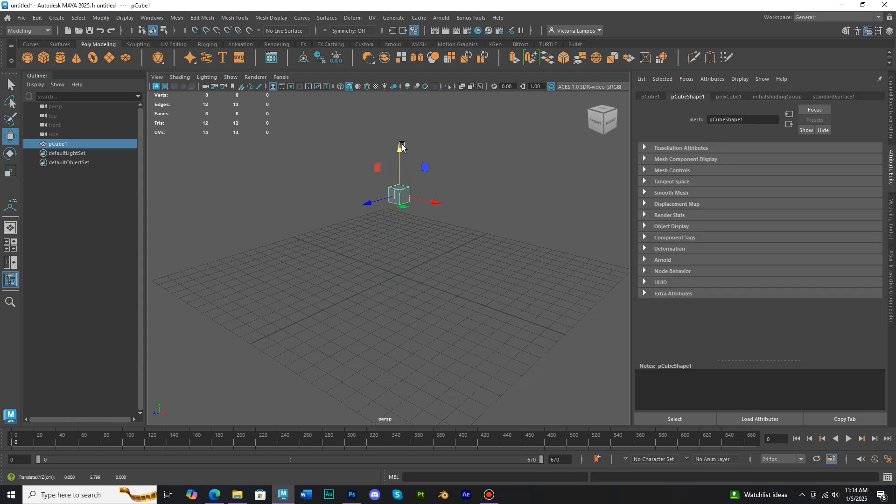
Try rotating the cube freely with the Rotate tool, and undo the rotation
{"action": "left_click", "coordinate": [9, 154]}
{"action": "left_click_drag", "start_coordinate": [406, 202], "coordinate": [442, 187]}
{"action": "key", "text": "ctrl+z"}
{"action": "key", "text": "ctrl+z"}
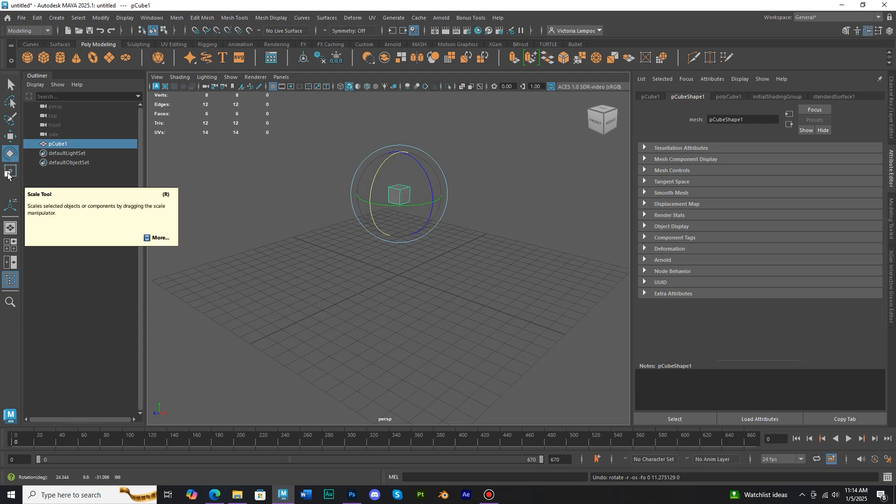
Scale the cube into a flat slab of about 15 × 1 × 13 and raise it to about 8.06 on Y
{"action": "left_click", "coordinate": [8, 174]}
{"action": "left_click_drag", "start_coordinate": [397, 150], "coordinate": [548, 217]}
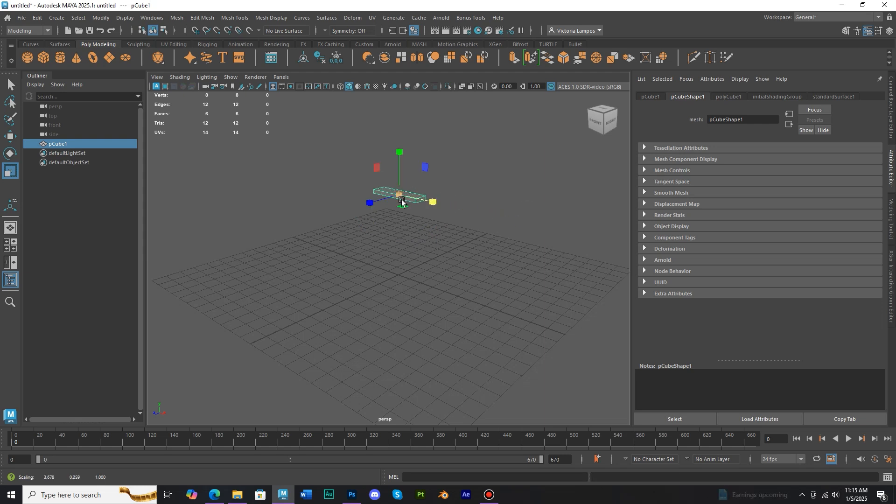
{"action": "left_click_drag", "start_coordinate": [369, 202], "coordinate": [287, 225]}
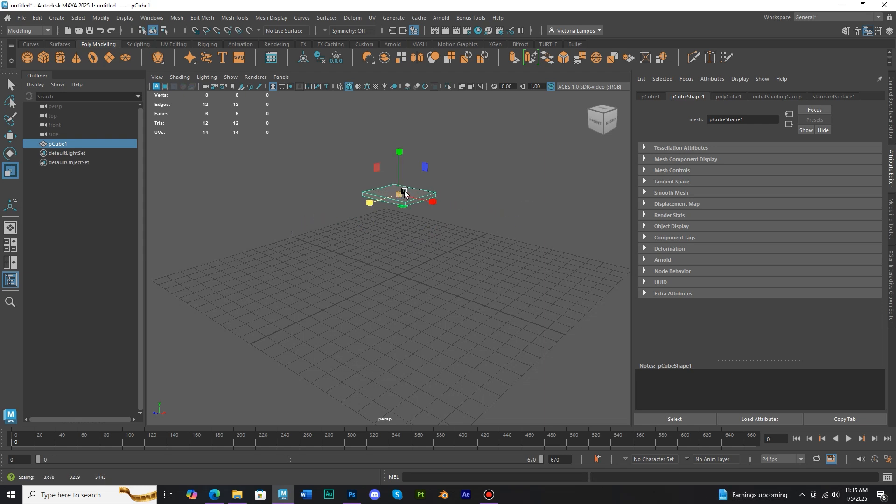
{"action": "left_click_drag", "start_coordinate": [400, 195], "coordinate": [516, 190]}
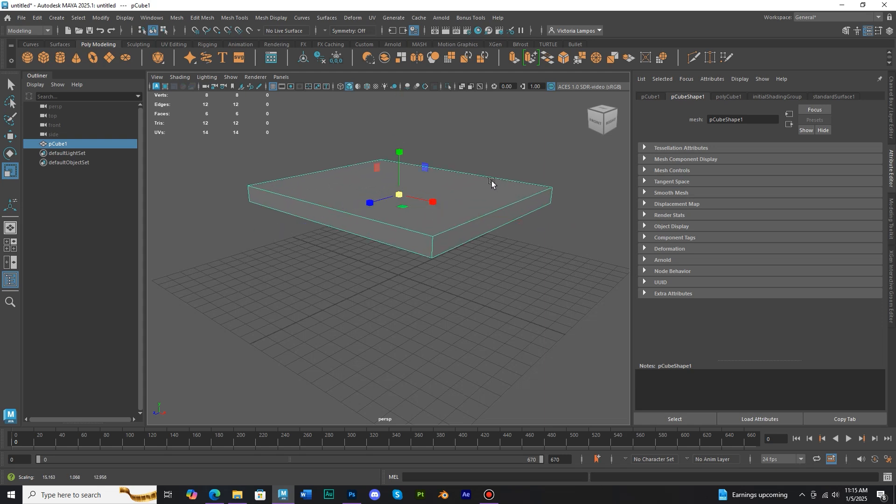
{"action": "key", "text": "f"}
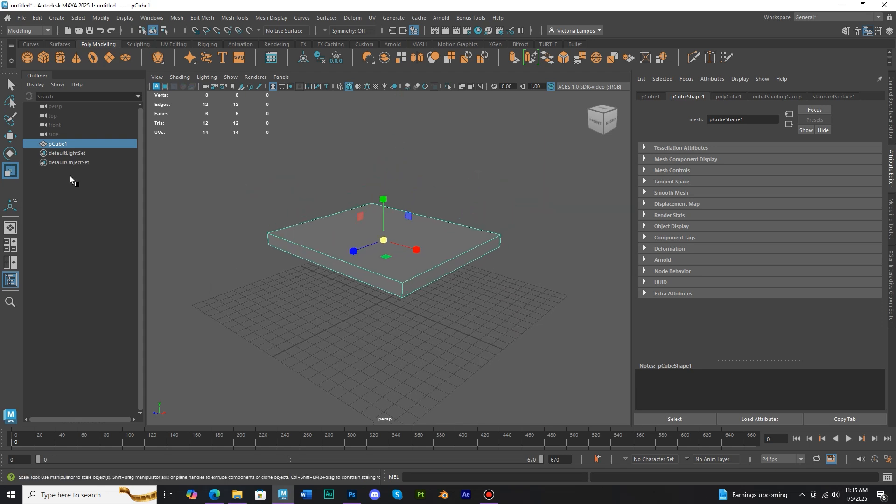
{"action": "left_click", "coordinate": [10, 136]}
{"action": "left_click_drag", "start_coordinate": [384, 197], "coordinate": [385, 164]}
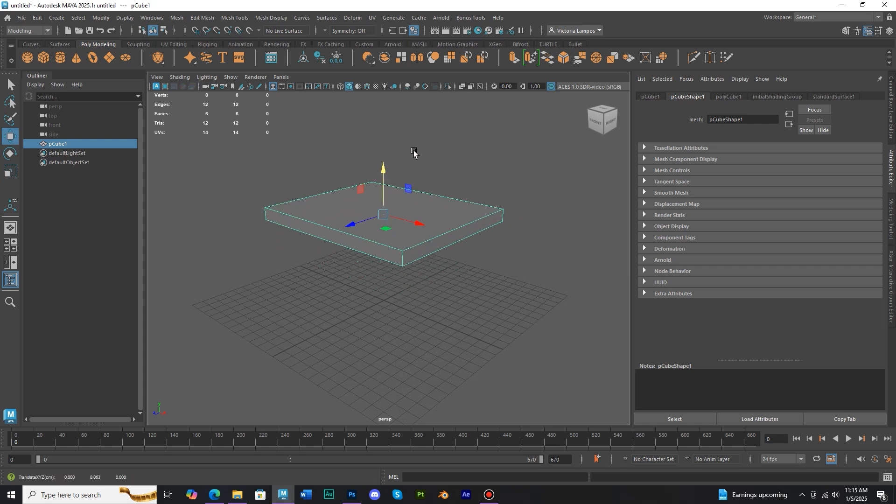
Try scaling the slab's four top vertices in vertex mode, and undo the scaling
{"action": "right_click", "coordinate": [493, 138]}
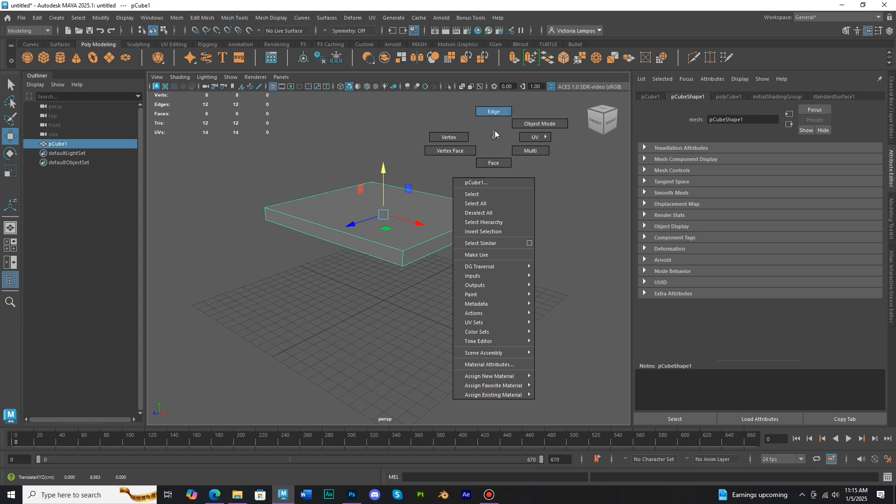
{"action": "left_click", "coordinate": [474, 134]}
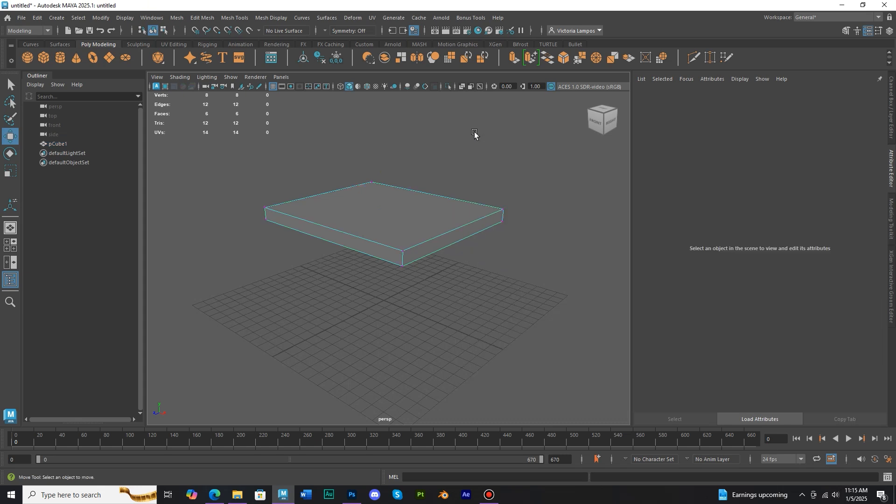
{"action": "left_click", "coordinate": [507, 204]}
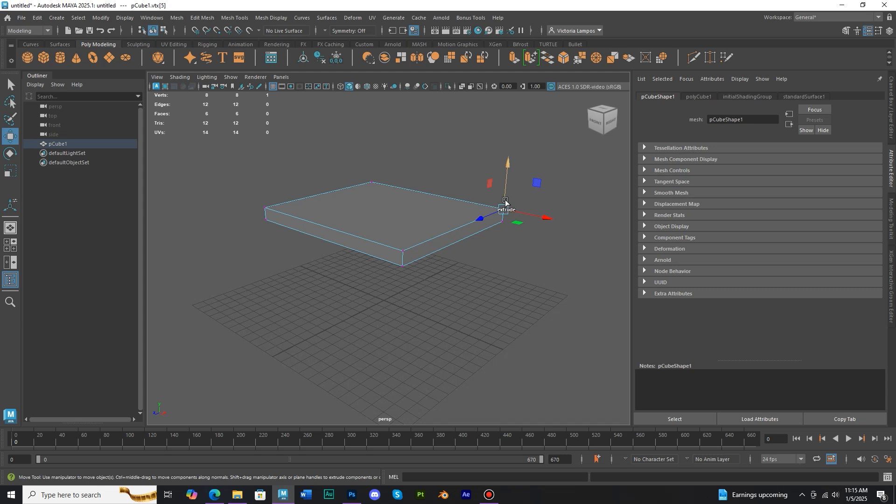
{"action": "left_click", "coordinate": [411, 232], "text": "shift"}
{"action": "left_click", "coordinate": [279, 207], "text": "shift"}
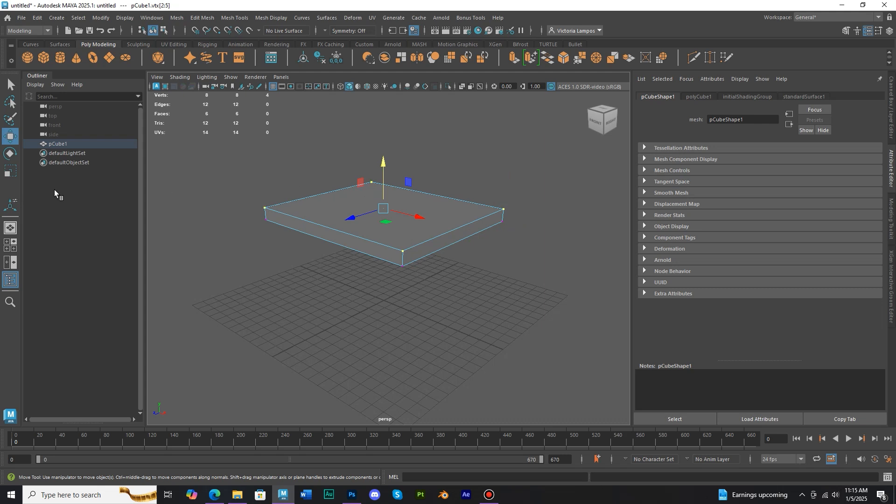
{"action": "left_click", "coordinate": [10, 171]}
{"action": "left_click_drag", "start_coordinate": [381, 208], "coordinate": [426, 220]}
{"action": "key", "text": "ctrl+z"}
{"action": "key", "text": "ctrl+z"}
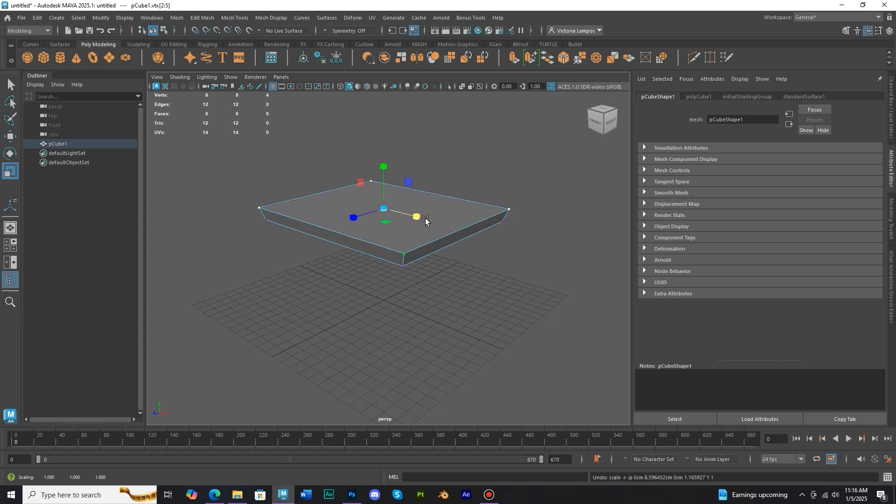
Try scaling the four edges around the slab's top face in edge mode, and undo it
{"action": "right_click", "coordinate": [484, 138]}
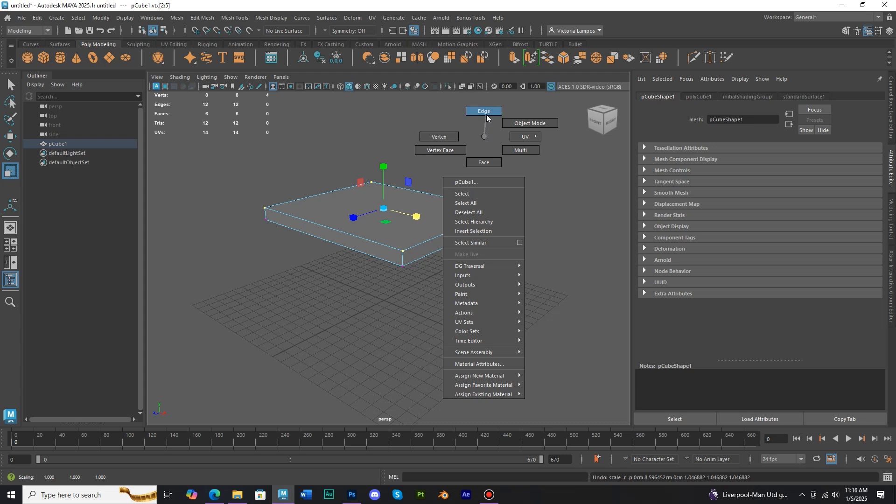
{"action": "right_click_drag", "start_coordinate": [486, 116], "coordinate": [486, 117]}
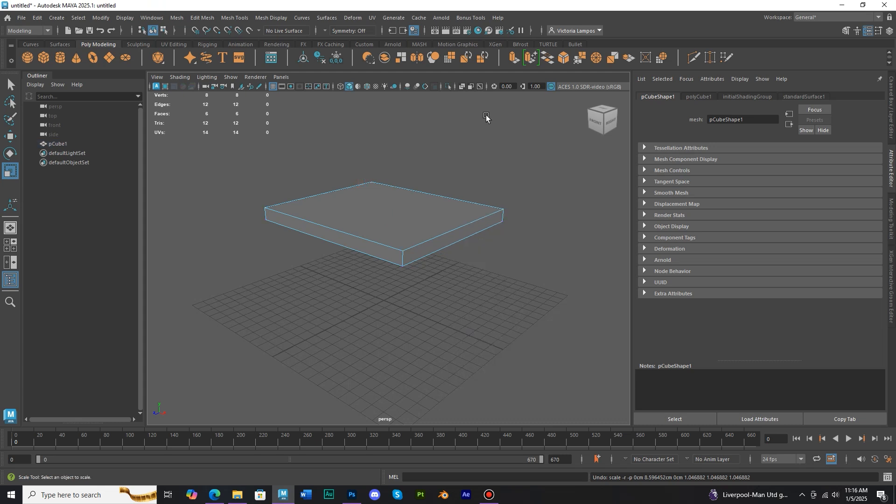
{"action": "left_click", "coordinate": [446, 229]}
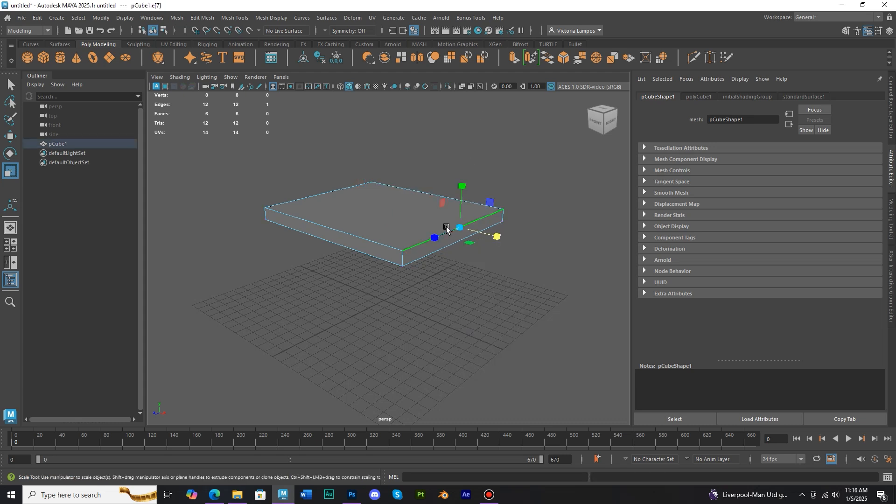
{"action": "left_click", "coordinate": [384, 229], "text": "shift"}
{"action": "left_click", "coordinate": [348, 199], "text": "shift"}
{"action": "left_click", "coordinate": [433, 200], "text": "shift"}
{"action": "mouse_move", "coordinate": [384, 208]}
{"action": "left_mouse_down"}
{"action": "mouse_move", "coordinate": [398, 205]}
{"action": "mouse_move", "coordinate": [379, 202]}
{"action": "mouse_move", "coordinate": [390, 201]}
{"action": "mouse_move", "coordinate": [383, 196]}
{"action": "left_mouse_up"}
{"action": "key", "text": "ctrl+z"}
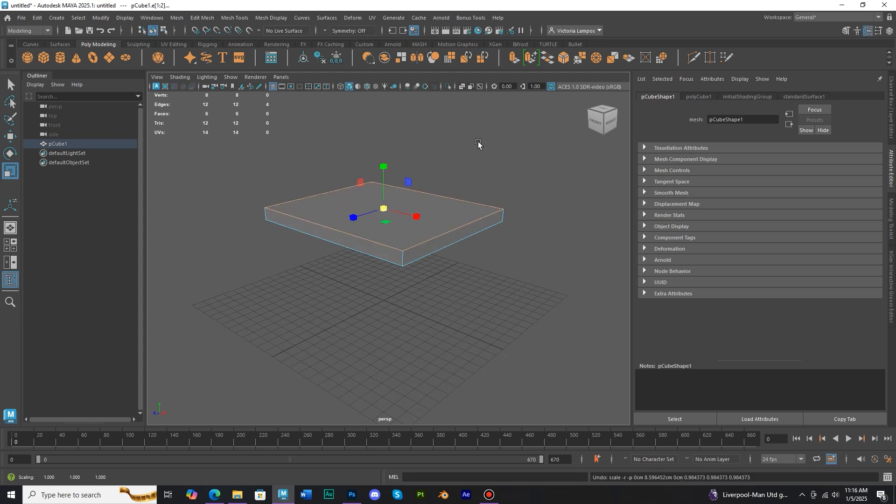
Switch to face mode and select all four side faces of the slab
{"action": "right_click", "coordinate": [478, 141]}
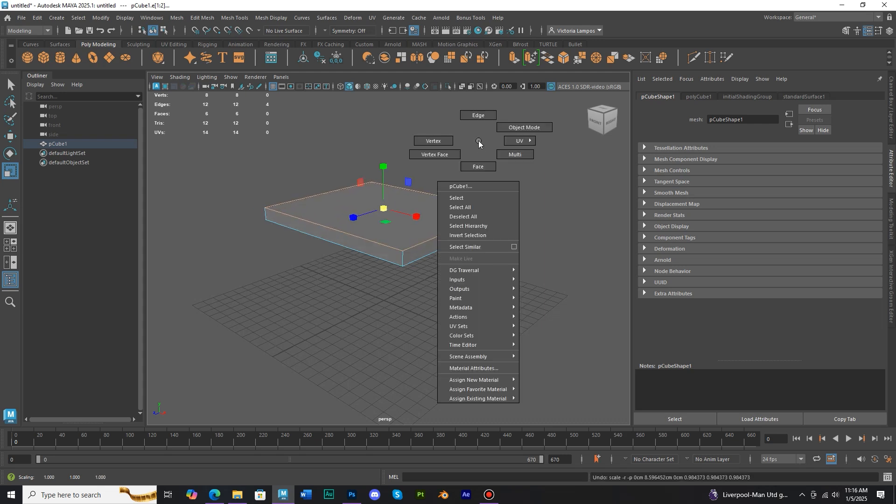
{"action": "left_click", "coordinate": [477, 166]}
{"action": "left_click", "coordinate": [455, 242]}
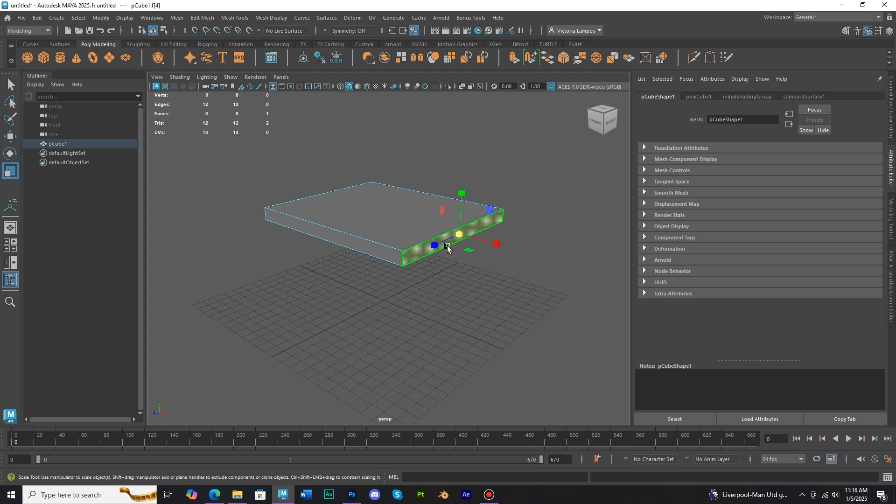
{"action": "left_click", "coordinate": [384, 253], "text": "shift"}
{"action": "mouse_move", "coordinate": [401, 290]}
{"action": "left_mouse_down", "text": "alt"}
{"action": "mouse_move", "coordinate": [530, 295]}
{"action": "mouse_move", "coordinate": [586, 278]}
{"action": "mouse_move", "coordinate": [373, 292]}
{"action": "mouse_move", "coordinate": [383, 287]}
{"action": "left_mouse_up", "text": "alt"}
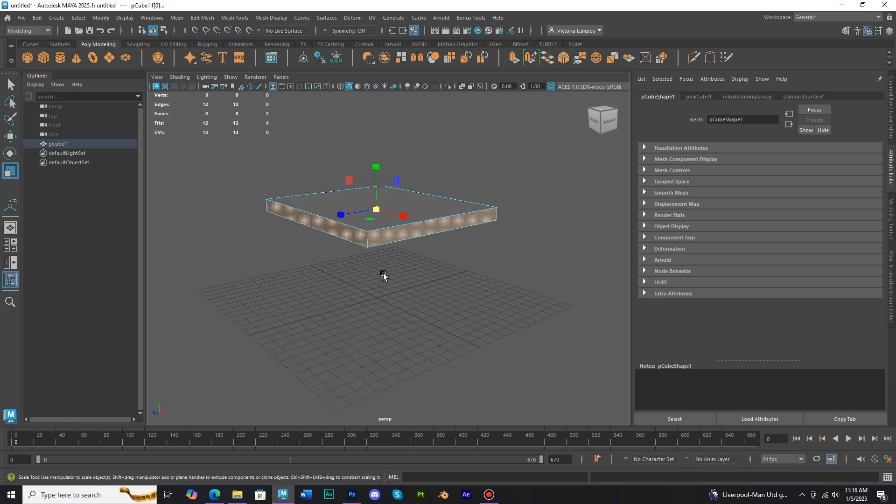
{"action": "left_click", "coordinate": [390, 240]}
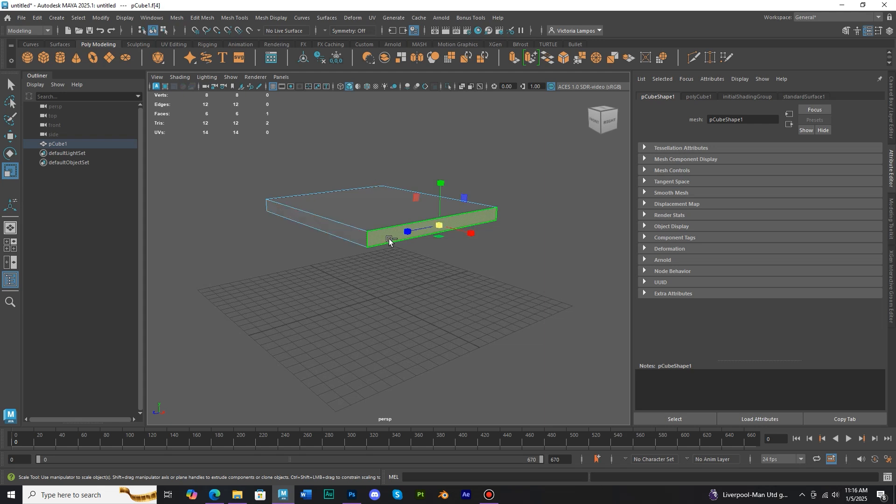
{"action": "double_click", "coordinate": [355, 239]}
{"action": "mouse_move", "coordinate": [330, 276]}
{"action": "left_mouse_down", "text": "alt"}
{"action": "mouse_move", "coordinate": [548, 280]}
{"action": "mouse_move", "coordinate": [565, 270]}
{"action": "mouse_move", "coordinate": [400, 286]}
{"action": "mouse_move", "coordinate": [347, 282]}
{"action": "mouse_move", "coordinate": [345, 267]}
{"action": "mouse_move", "coordinate": [345, 275]}
{"action": "left_mouse_up", "text": "alt"}
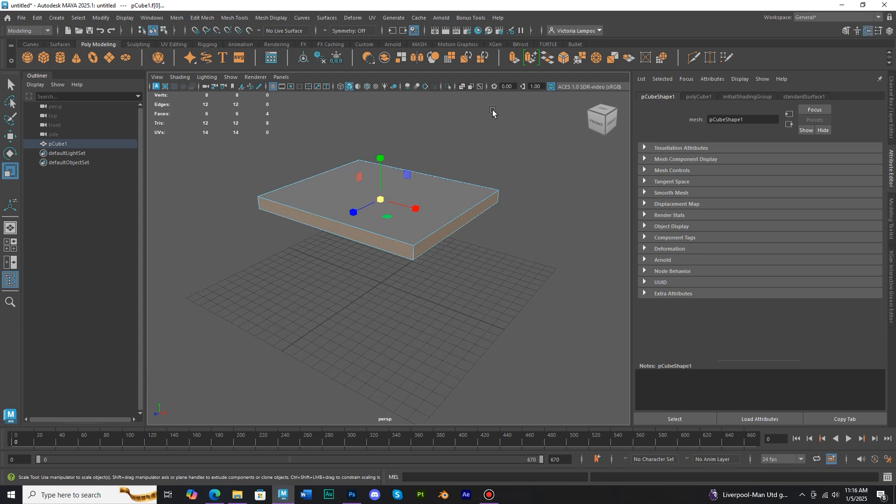
Extrude the four side faces outward about 4.06 and scale their height to about 0.385 for a tapered rim
{"action": "left_click", "coordinate": [515, 59]}
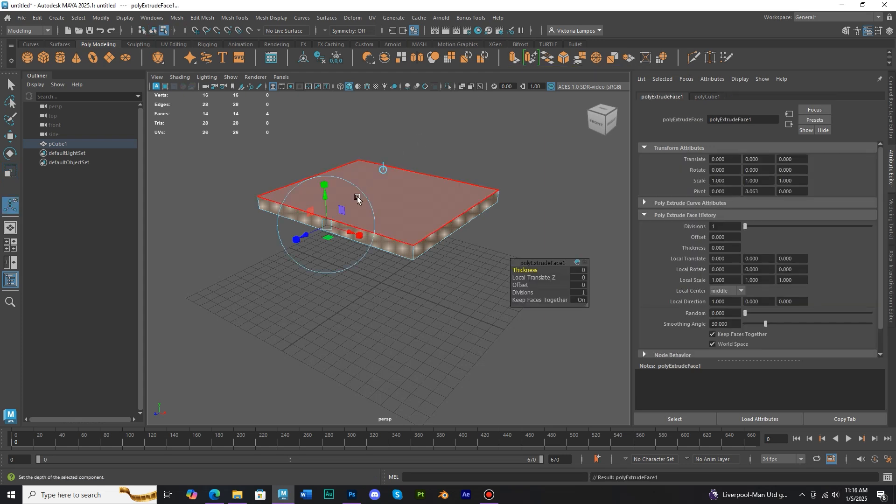
{"action": "left_click_drag", "start_coordinate": [312, 234], "coordinate": [262, 253]}
{"action": "left_click_drag", "start_coordinate": [278, 208], "coordinate": [285, 232]}
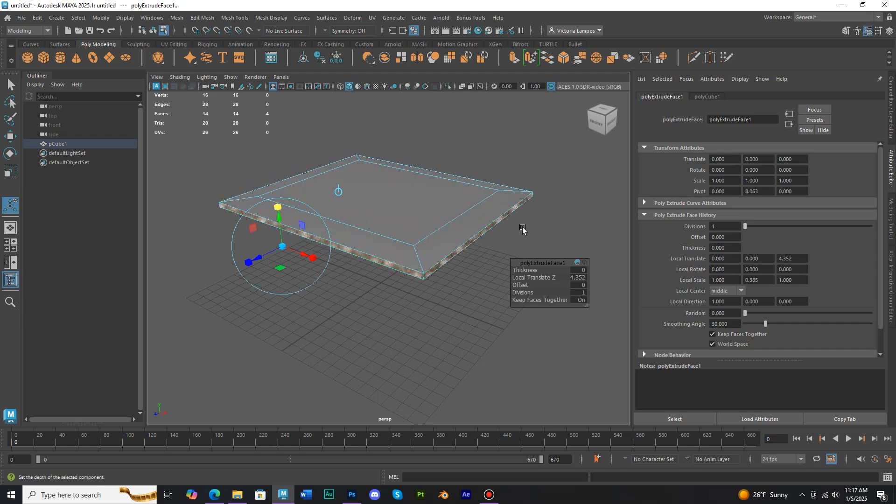
{"action": "left_click_drag", "start_coordinate": [261, 258], "coordinate": [263, 257]}
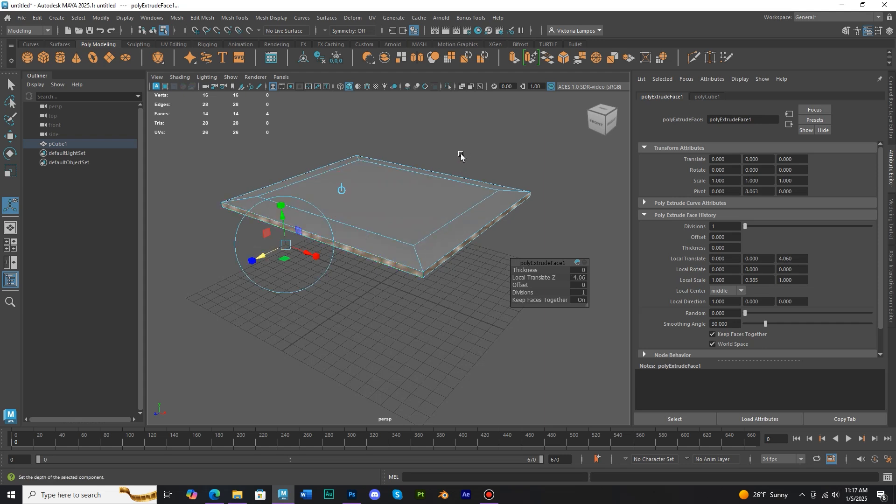
Extrude the side faces again with Keep Faces Together off, about 1.957 outward, narrowing their width to about 0.575
{"action": "left_click", "coordinate": [514, 59]}
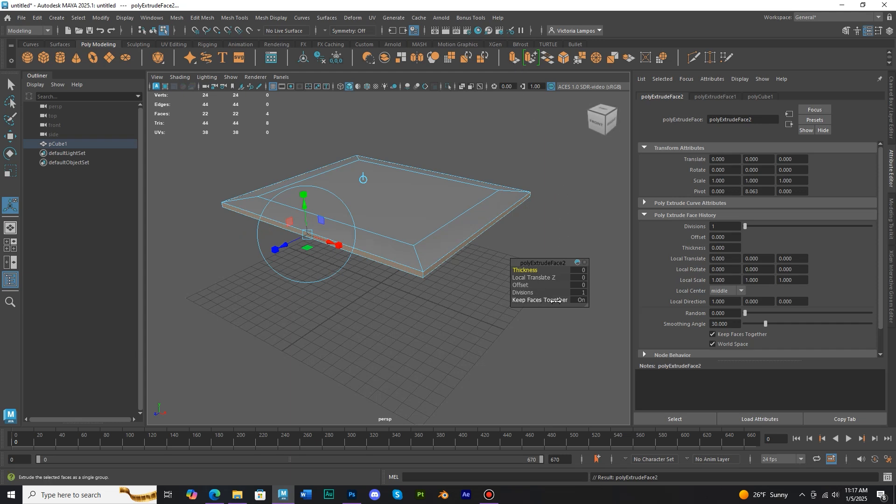
{"action": "left_click_drag", "start_coordinate": [556, 301], "coordinate": [532, 300]}
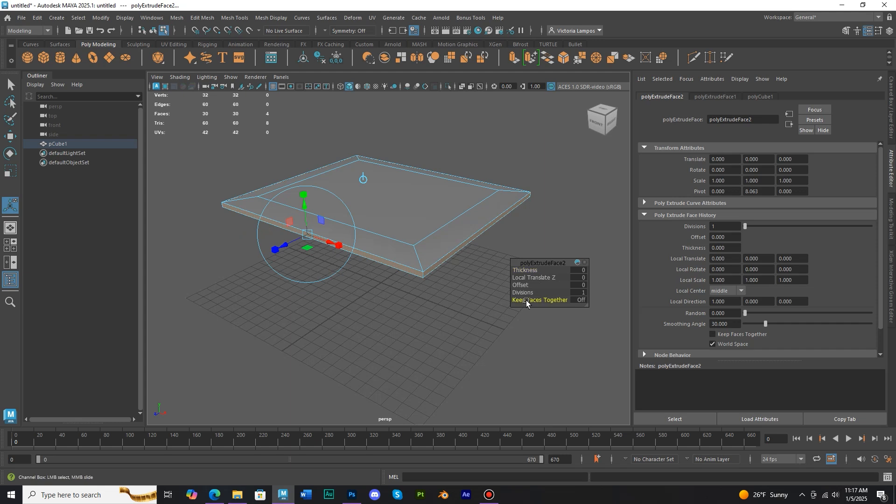
{"action": "mouse_move", "coordinate": [290, 244]}
{"action": "left_mouse_down"}
{"action": "mouse_move", "coordinate": [264, 254]}
{"action": "mouse_move", "coordinate": [315, 255]}
{"action": "mouse_move", "coordinate": [304, 252]}
{"action": "left_mouse_up"}
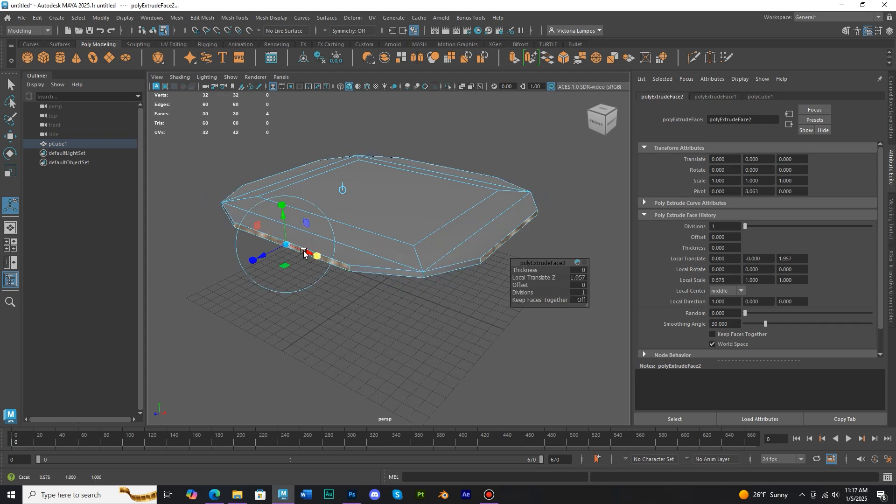
Insert four edge loops around the slab, one through the middle crosswise and the others dividing it along and across
{"action": "left_click_drag", "start_coordinate": [571, 213], "coordinate": [534, 208], "text": "alt"}
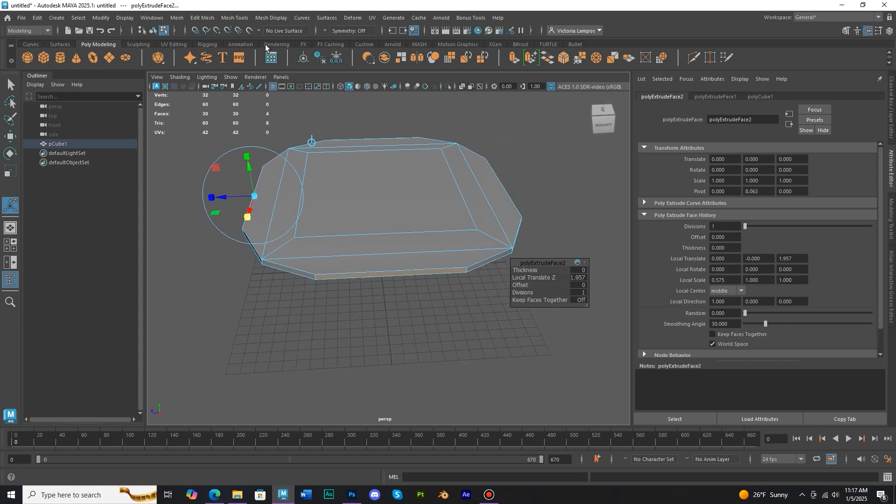
{"action": "left_click", "coordinate": [244, 20]}
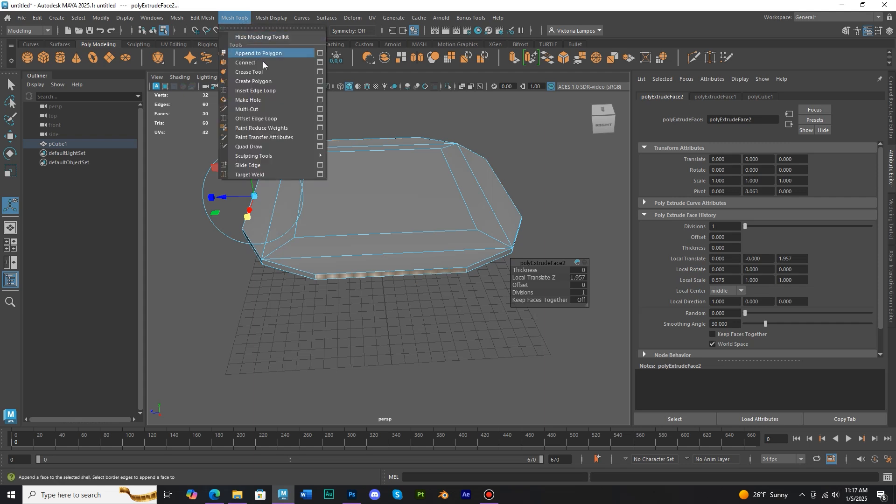
{"action": "left_click", "coordinate": [279, 91]}
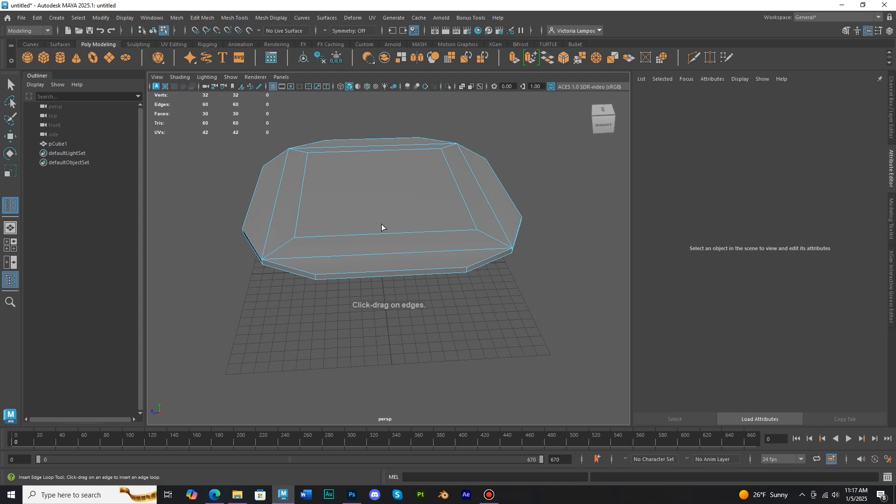
{"action": "left_click_drag", "start_coordinate": [392, 232], "coordinate": [390, 234]}
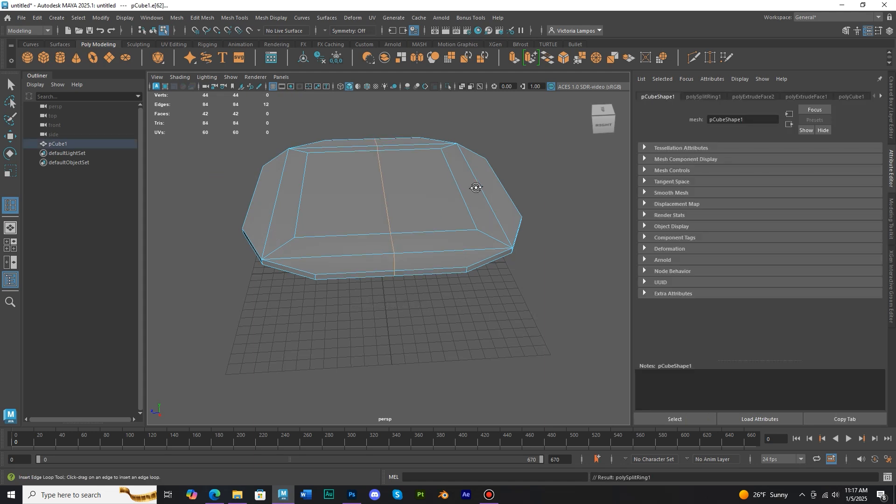
{"action": "left_click_drag", "start_coordinate": [475, 184], "coordinate": [467, 186], "text": "alt"}
{"action": "left_click_drag", "start_coordinate": [434, 235], "coordinate": [440, 234]}
{"action": "left_click_drag", "start_coordinate": [325, 234], "coordinate": [313, 234]}
{"action": "left_click_drag", "start_coordinate": [307, 307], "coordinate": [418, 260], "text": "alt"}
{"action": "left_click_drag", "start_coordinate": [469, 318], "coordinate": [414, 315], "text": "alt"}
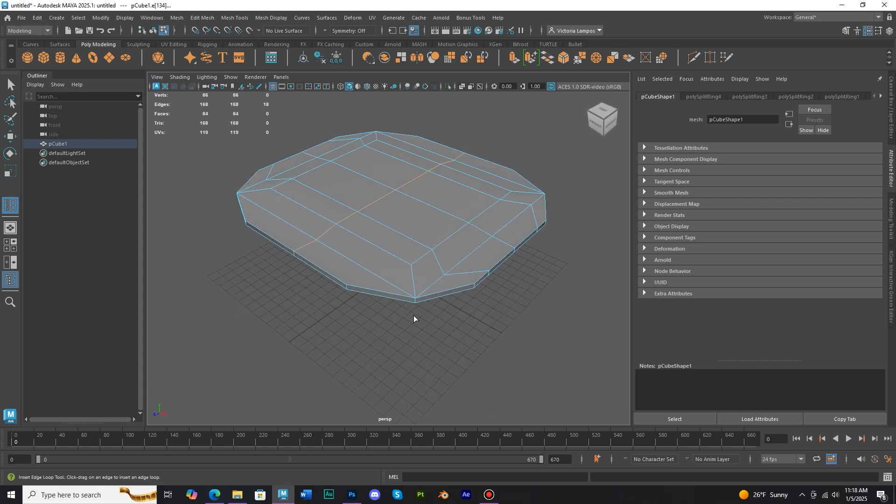
Switch to face selection and set symmetry to Object X
{"action": "left_click", "coordinate": [14, 90]}
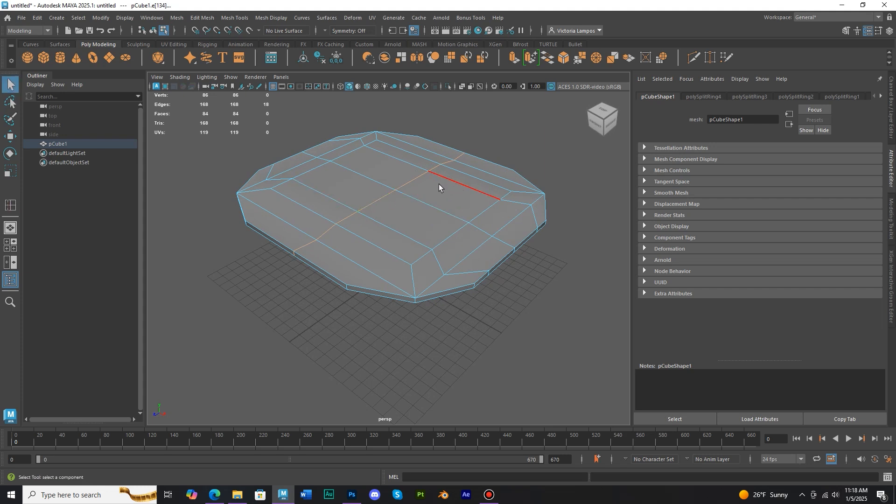
{"action": "right_click", "coordinate": [434, 166]}
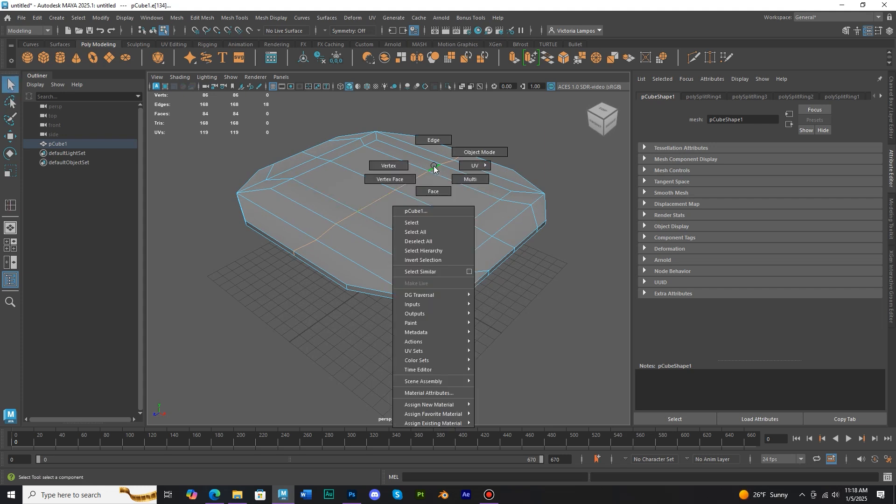
{"action": "left_click", "coordinate": [436, 186]}
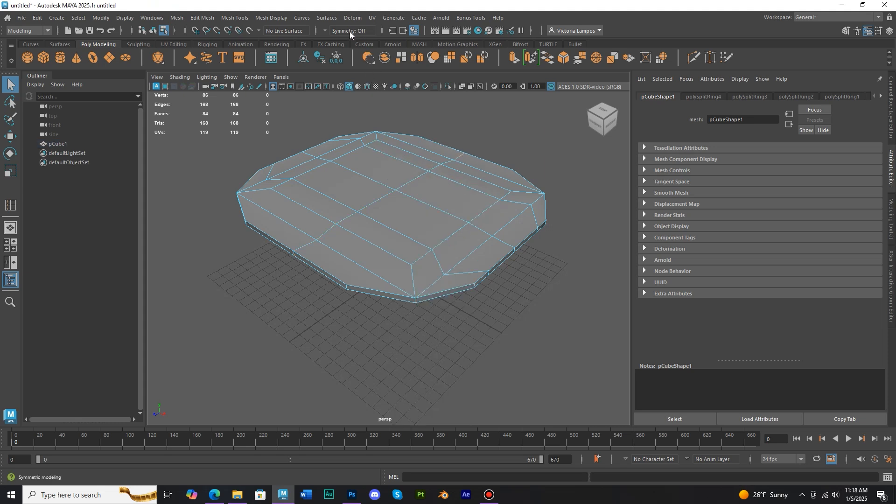
{"action": "left_click", "coordinate": [325, 31]}
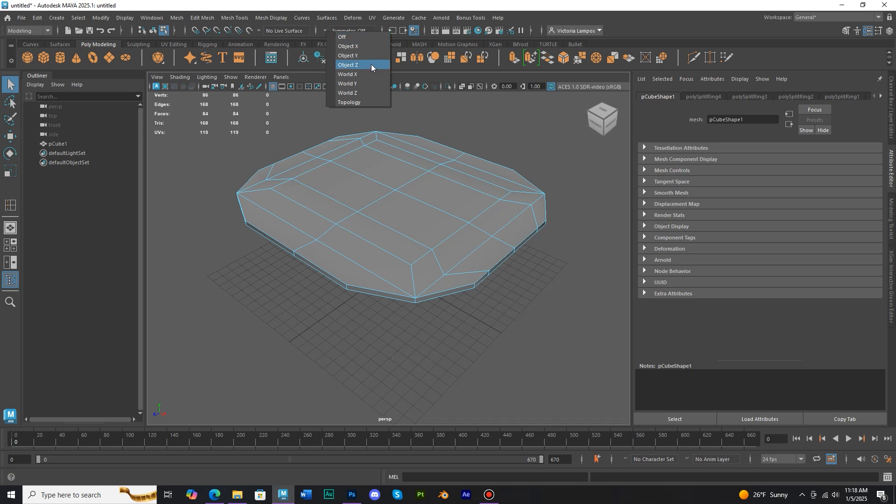
{"action": "left_click", "coordinate": [368, 46]}
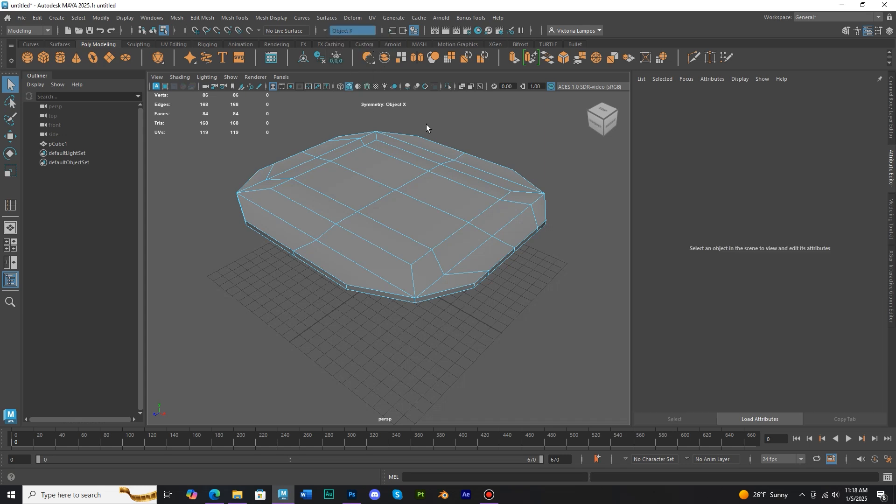
{"action": "left_click", "coordinate": [437, 185]}
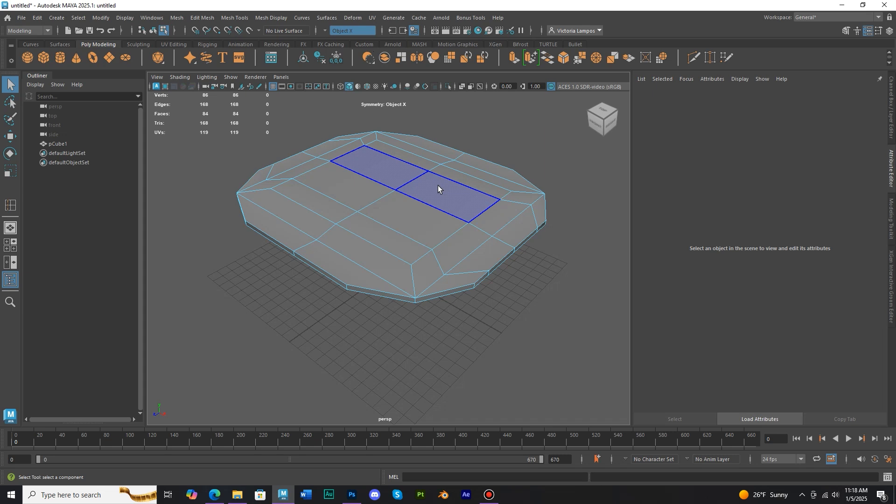
Select the two neighbouring sloped rim faces next to the top face, mirrored at both X ends of the slab
{"action": "left_click", "coordinate": [507, 206]}
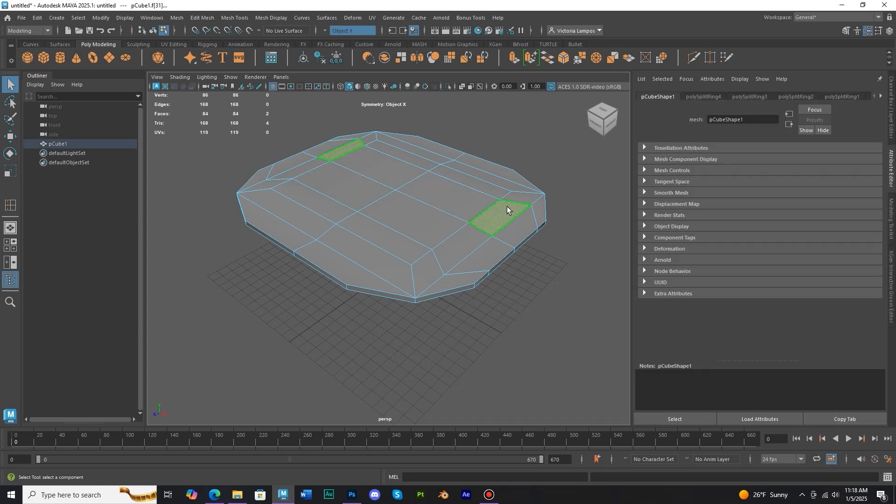
{"action": "left_click", "coordinate": [471, 240], "text": "shift"}
{"action": "mouse_move", "coordinate": [519, 301]}
{"action": "left_mouse_down", "text": "alt"}
{"action": "mouse_move", "coordinate": [532, 296]}
{"action": "mouse_move", "coordinate": [536, 276]}
{"action": "mouse_move", "coordinate": [516, 304]}
{"action": "left_mouse_up", "text": "alt"}
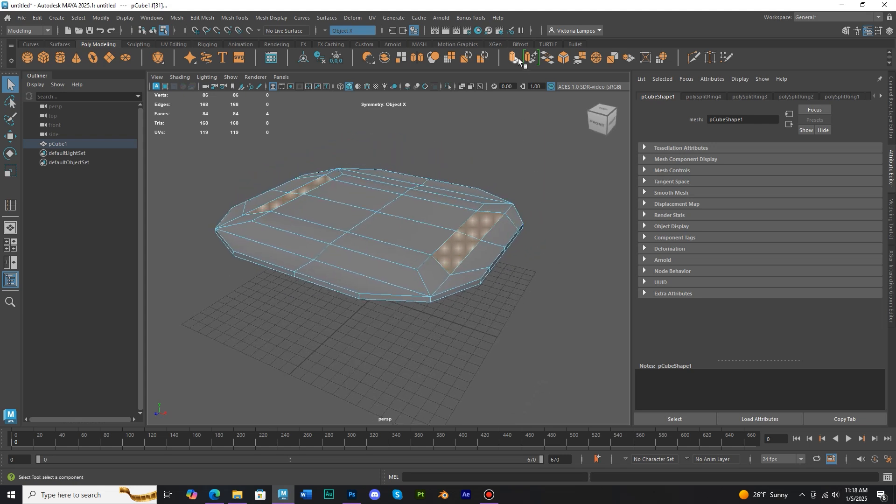
{"action": "left_click", "coordinate": [453, 254]}
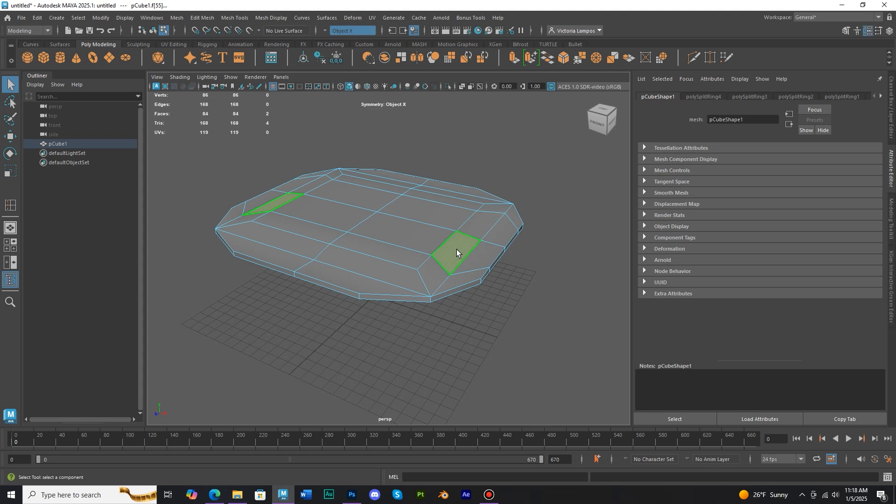
{"action": "left_click", "coordinate": [488, 217], "text": "shift"}
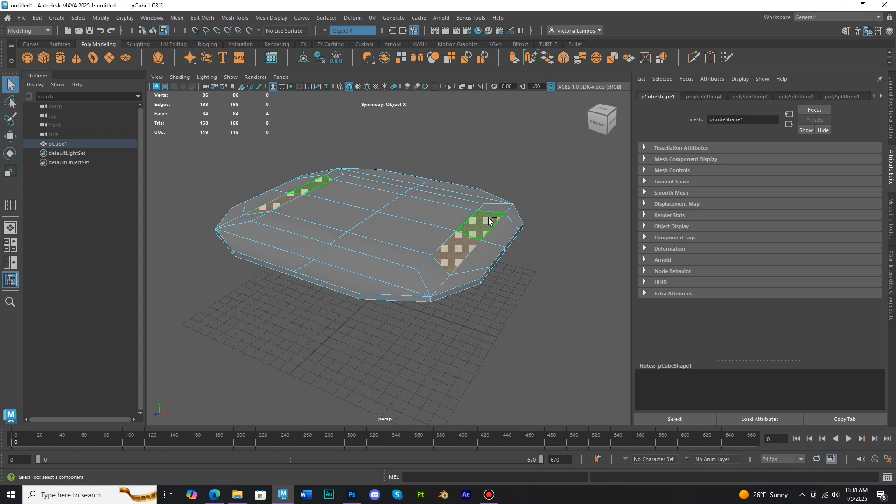
Extrude the selected rim faces outward 1.322 and scale them uniformly to 0.067, forming a pointed peak at each end
{"action": "left_click", "coordinate": [514, 59]}
{"action": "left_click_drag", "start_coordinate": [309, 170], "coordinate": [287, 179]}
{"action": "key", "text": "r"}
{"action": "left_click_drag", "start_coordinate": [453, 242], "coordinate": [469, 220]}
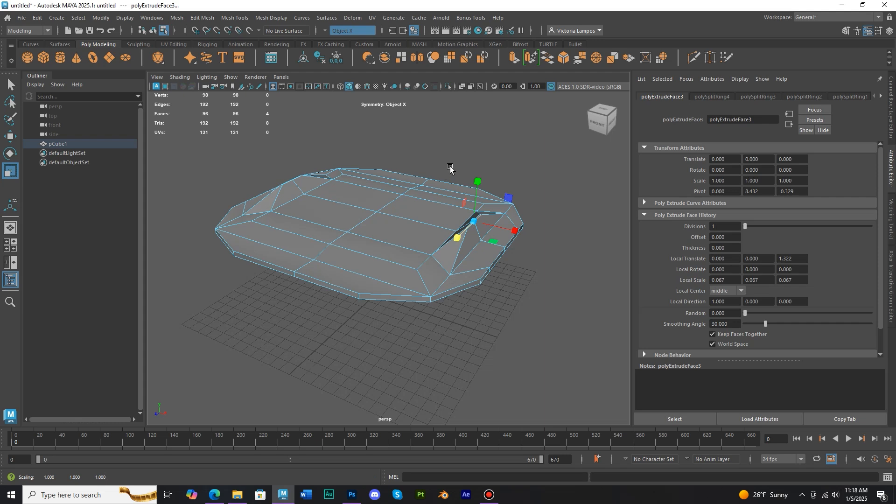
{"action": "left_click_drag", "start_coordinate": [460, 160], "coordinate": [480, 166], "text": "alt"}
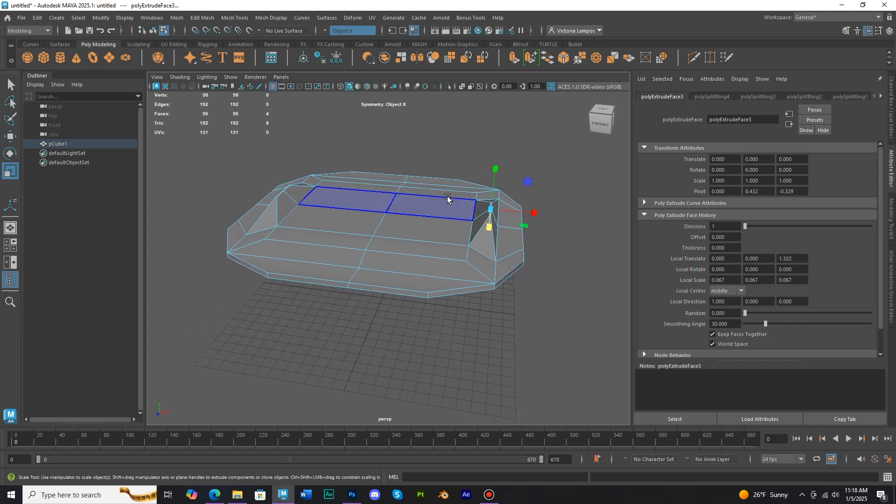
Switch to edge selection, try raising the small edge at the tip of each peak, and undo the move
{"action": "right_click", "coordinate": [458, 145]}
{"action": "left_click", "coordinate": [457, 118]}
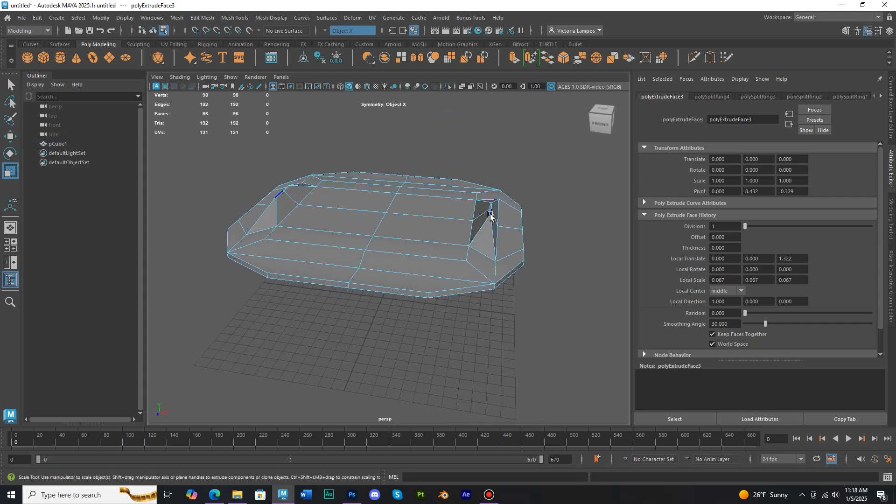
{"action": "key", "text": "w"}
{"action": "mouse_move", "coordinate": [495, 176]}
{"action": "left_mouse_down"}
{"action": "mouse_move", "coordinate": [493, 163]}
{"action": "mouse_move", "coordinate": [495, 185]}
{"action": "mouse_move", "coordinate": [497, 158]}
{"action": "mouse_move", "coordinate": [499, 168]}
{"action": "left_mouse_up"}
{"action": "key", "text": "ctrl+z"}
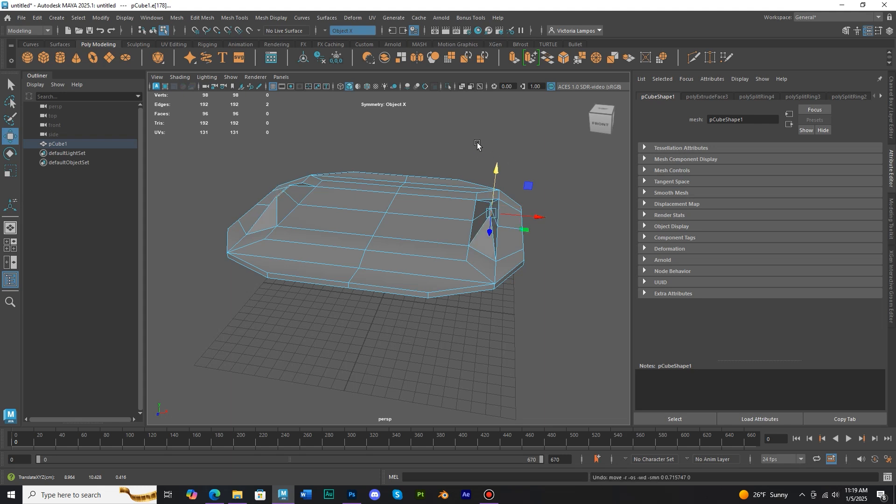
Turn on Soft Select, try lowering the selected peak edges slightly, and undo the move
{"action": "key", "text": "b"}
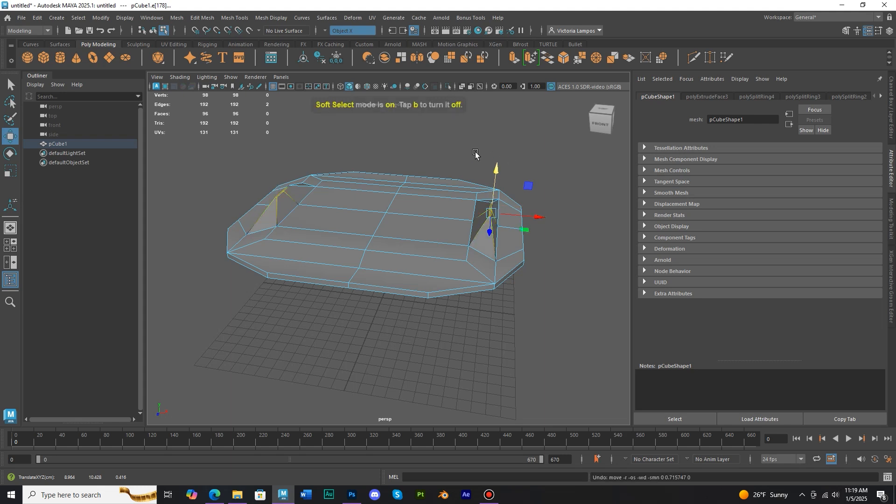
{"action": "left_click_drag", "start_coordinate": [496, 169], "coordinate": [496, 174]}
{"action": "left_click", "coordinate": [40, 22]}
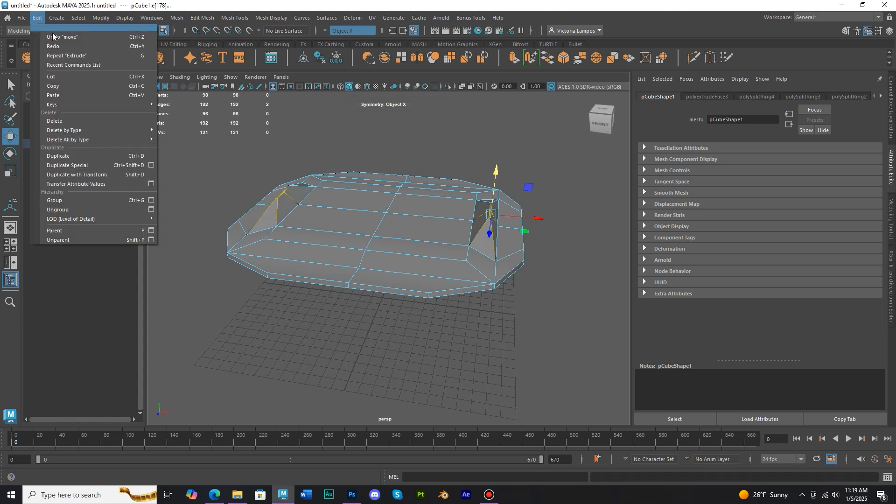
{"action": "left_click", "coordinate": [54, 30]}
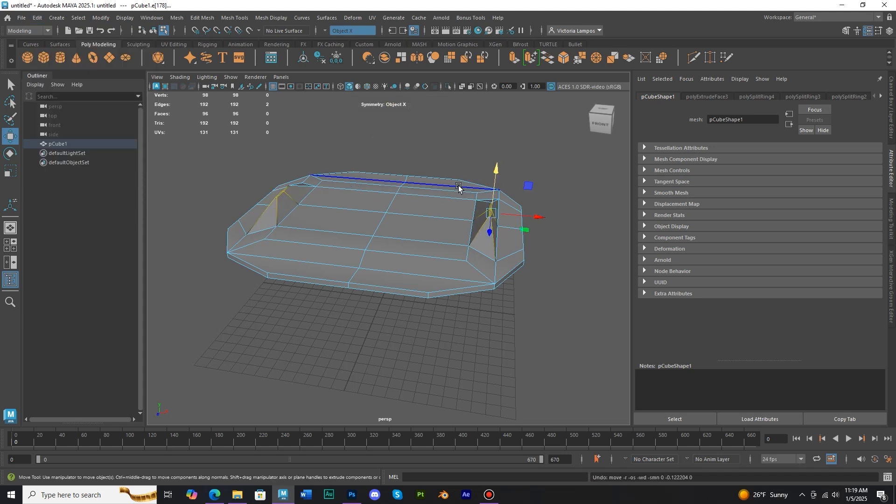
Enlarge the soft selection falloff radius to cover most of the slab, try lowering the peak edges, and undo the move
{"action": "scroll", "coordinate": [458, 182], "scroll_direction": "up", "scroll_amount": 2}
{"action": "scroll", "coordinate": [505, 180], "scroll_direction": "down", "scroll_amount": 2}
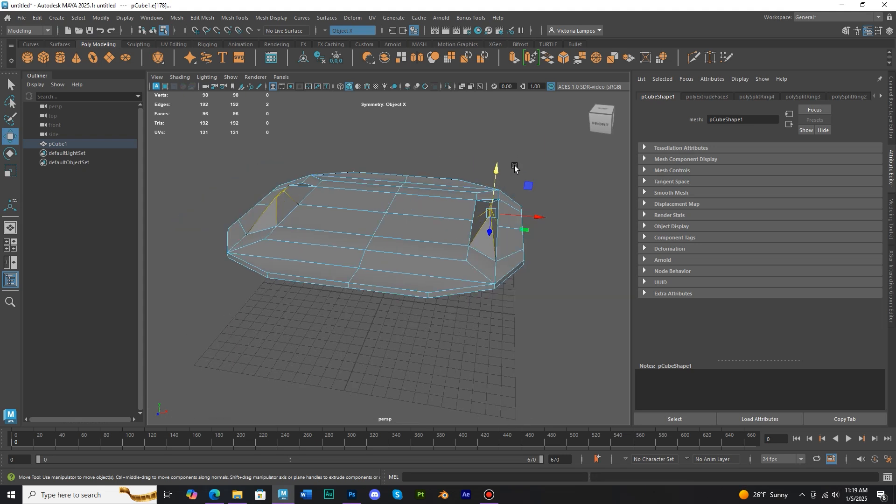
{"action": "key", "text": "b"}
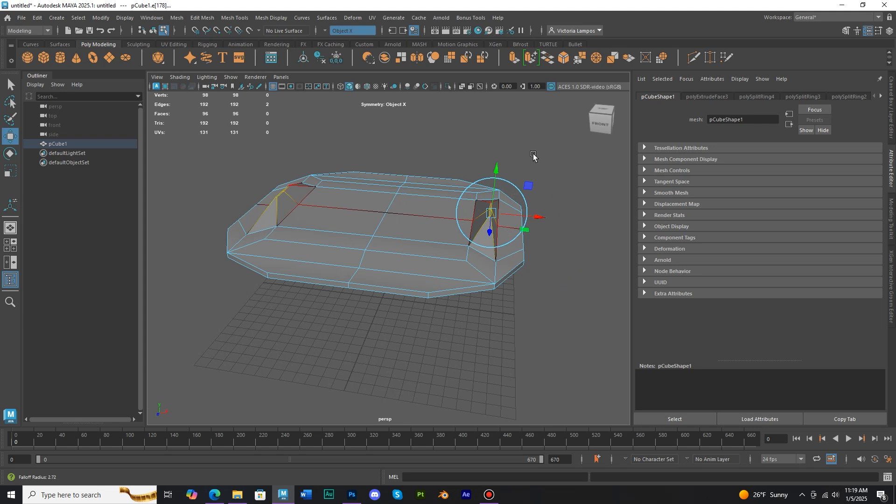
{"action": "left_click_drag", "start_coordinate": [534, 153], "coordinate": [621, 160]}
{"action": "mouse_move", "coordinate": [495, 176]}
{"action": "left_mouse_down"}
{"action": "mouse_move", "coordinate": [495, 150]}
{"action": "mouse_move", "coordinate": [502, 198]}
{"action": "mouse_move", "coordinate": [502, 144]}
{"action": "mouse_move", "coordinate": [507, 200]}
{"action": "mouse_move", "coordinate": [499, 143]}
{"action": "mouse_move", "coordinate": [502, 187]}
{"action": "mouse_move", "coordinate": [494, 159]}
{"action": "mouse_move", "coordinate": [496, 177]}
{"action": "left_mouse_up"}
{"action": "key", "text": "ctrl+z"}
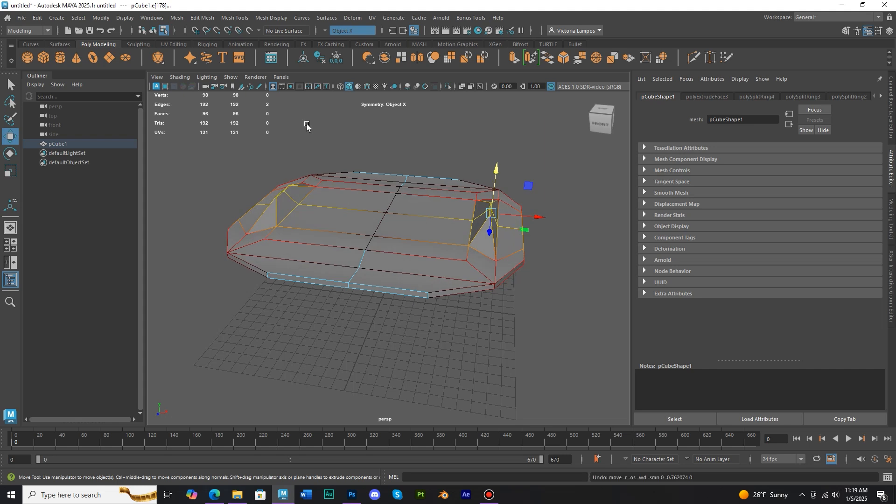
Insert a symmetrical pair of edge loops around the slab, one on each side of the central loop
{"action": "left_click_drag", "start_coordinate": [340, 143], "coordinate": [362, 154], "text": "alt"}
{"action": "middle_click_drag", "start_coordinate": [362, 153], "coordinate": [338, 140], "text": "alt"}
{"action": "left_click_drag", "start_coordinate": [338, 140], "coordinate": [334, 146], "text": "alt"}
{"action": "left_click", "coordinate": [228, 21]}
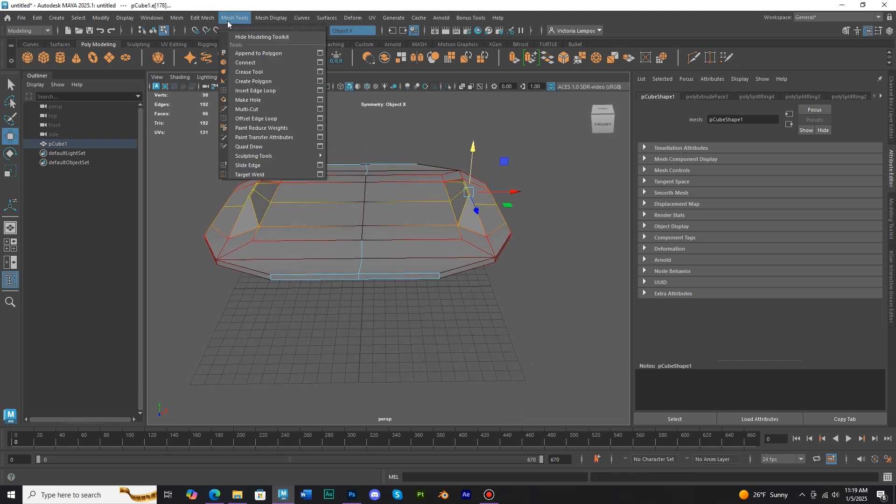
{"action": "left_click", "coordinate": [245, 90]}
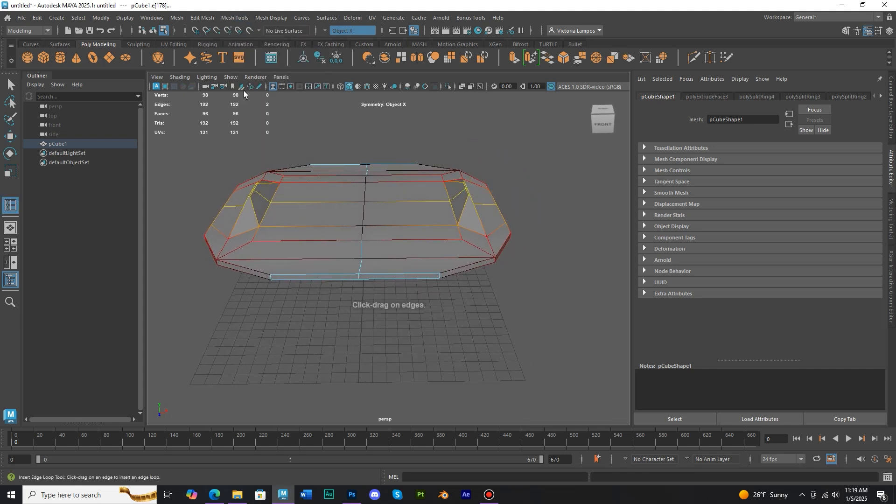
{"action": "left_click", "coordinate": [413, 206]}
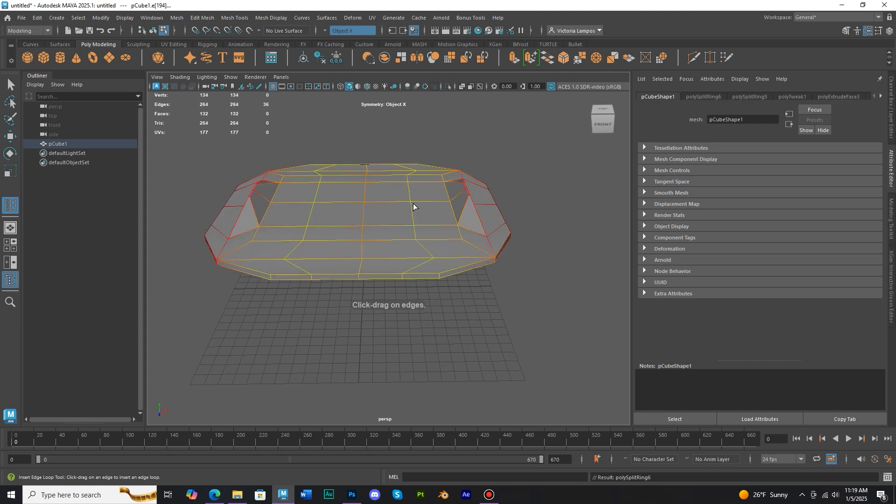
Switch to face selection and select the whole front-to-back band of faces between the two new edge loops
{"action": "key", "text": "q"}
{"action": "right_click", "coordinate": [346, 119]}
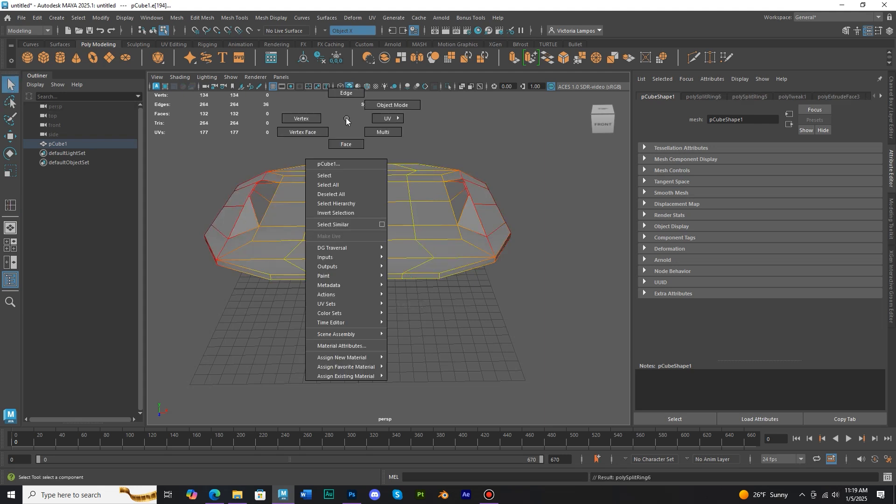
{"action": "left_click", "coordinate": [347, 144]}
{"action": "left_click", "coordinate": [348, 206]}
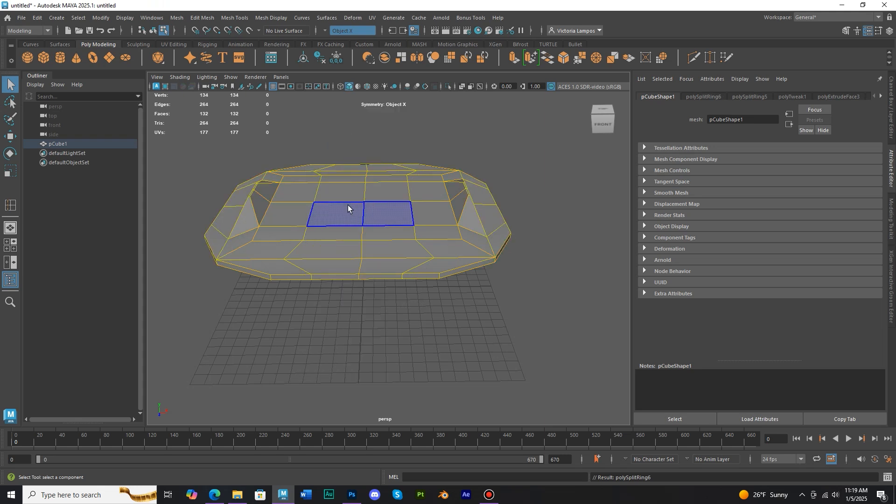
{"action": "left_click", "coordinate": [346, 205]}
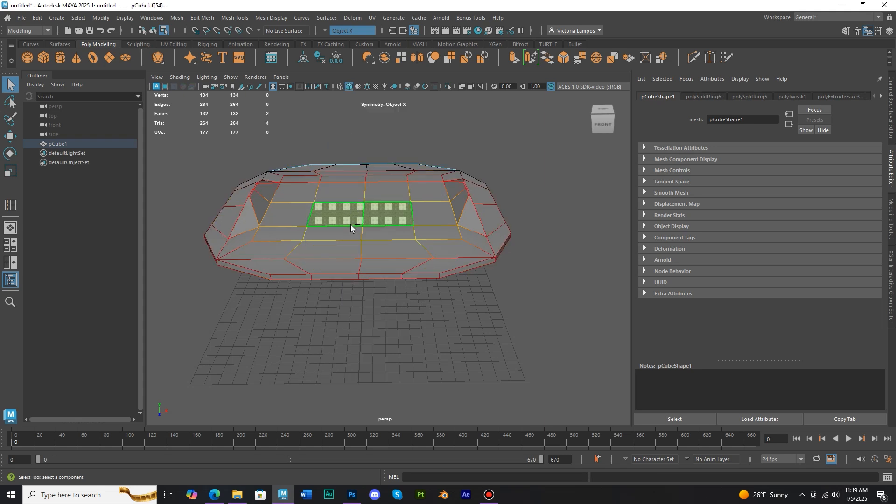
{"action": "double_click", "coordinate": [351, 228]}
Extrude the central face band outward to form a raised strip around the slab, and return to object mode
{"action": "left_click", "coordinate": [513, 58]}
{"action": "left_click_drag", "start_coordinate": [329, 293], "coordinate": [330, 306]}
{"action": "right_click_drag", "start_coordinate": [462, 150], "coordinate": [480, 137]}
{"action": "left_click", "coordinate": [481, 138]}
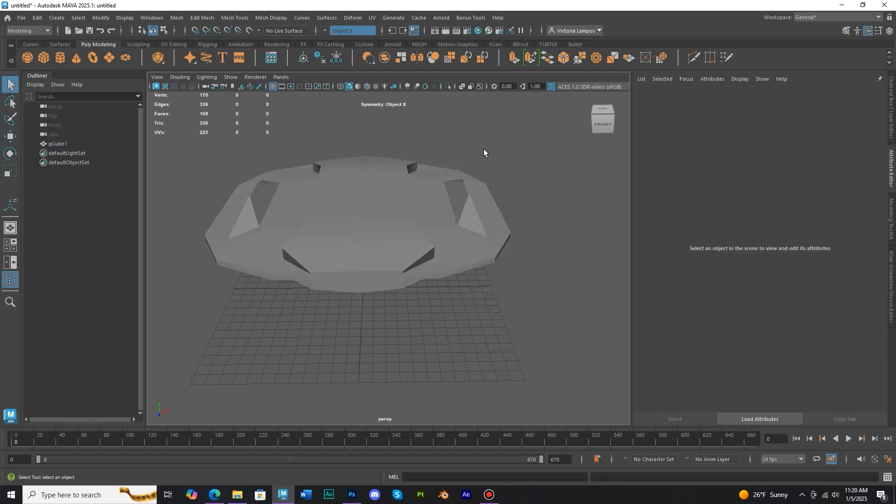
Add a polygon cylinder at the centre of the grid, below the slab
{"action": "left_click_drag", "start_coordinate": [467, 175], "coordinate": [421, 155], "text": "alt"}
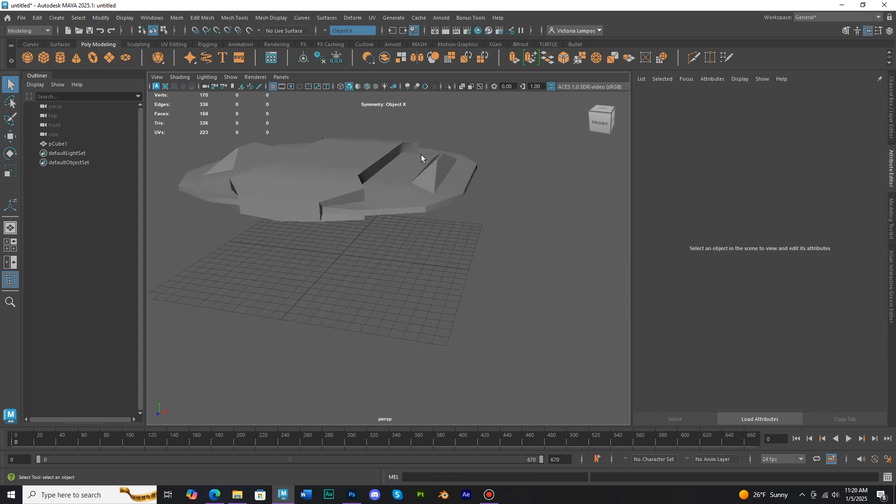
{"action": "left_click", "coordinate": [63, 57]}
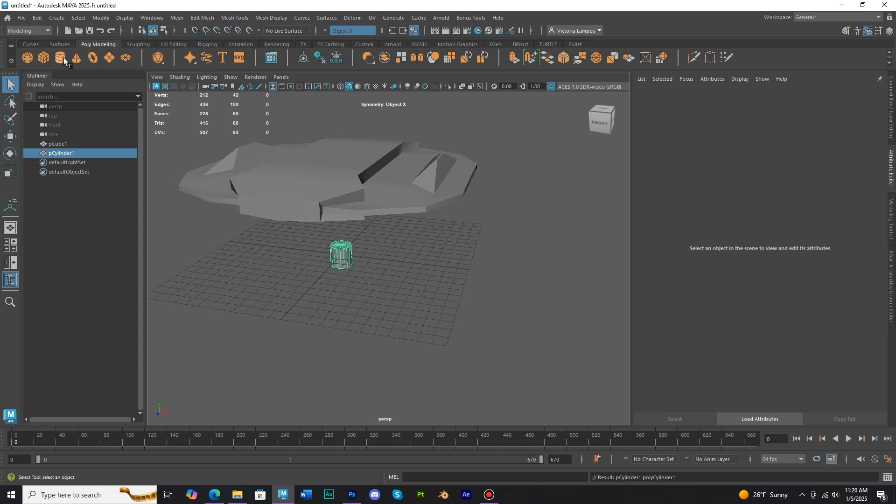
{"action": "left_click", "coordinate": [10, 136]}
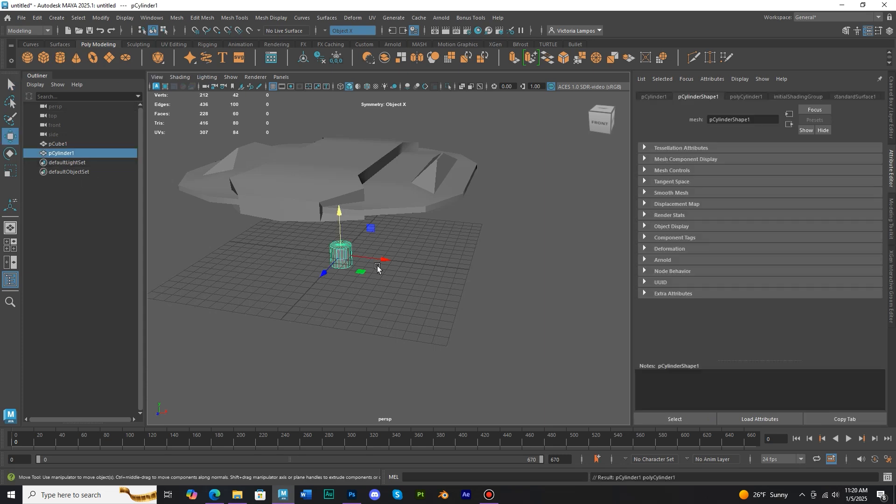
{"action": "scroll", "coordinate": [385, 273], "scroll_direction": "up", "scroll_amount": 5}
{"action": "scroll", "coordinate": [375, 268], "scroll_direction": "up", "scroll_amount": 2}
{"action": "scroll", "coordinate": [435, 275], "scroll_direction": "up", "scroll_amount": 2}
{"action": "middle_click_drag", "start_coordinate": [359, 270], "coordinate": [449, 272], "text": "alt"}
{"action": "scroll", "coordinate": [441, 272], "scroll_direction": "up", "scroll_amount": 2}
{"action": "left_click_drag", "start_coordinate": [458, 271], "coordinate": [448, 270], "text": "alt"}
{"action": "middle_click_drag", "start_coordinate": [442, 271], "coordinate": [450, 271], "text": "alt"}
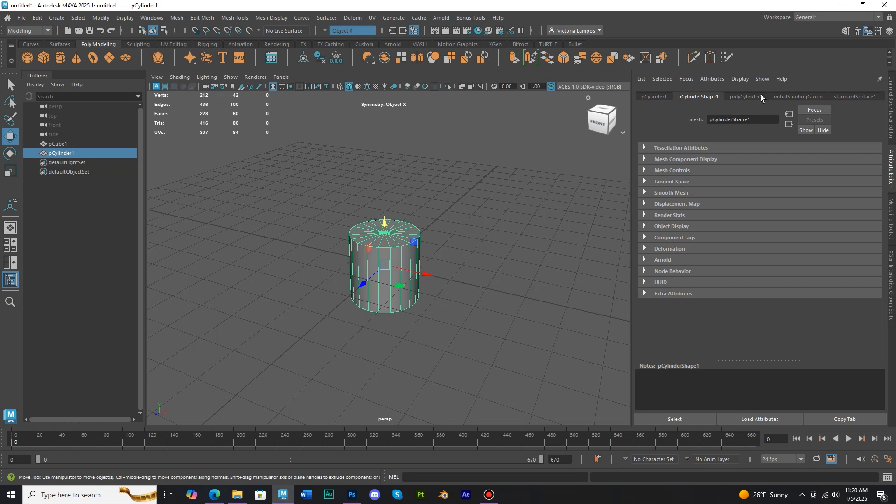
Set the cylinder's subdivisions to 6 around the axis, 3 along the height and 0 on the caps
{"action": "left_click", "coordinate": [892, 210]}
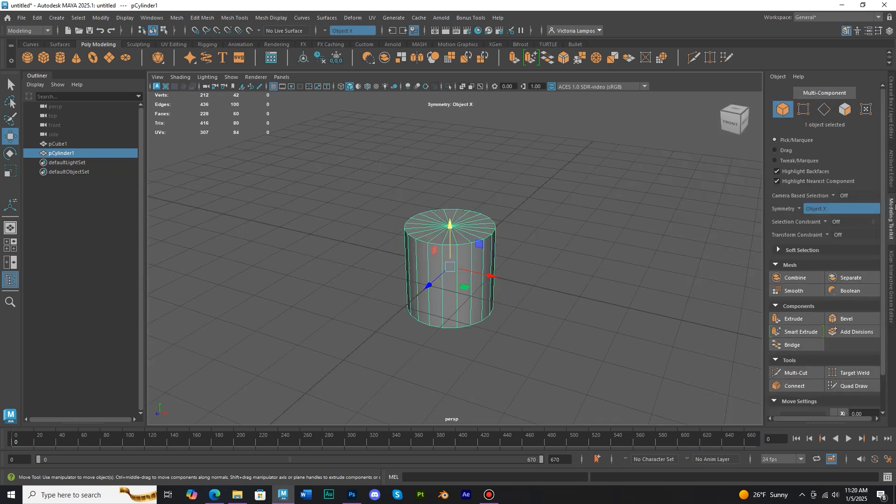
{"action": "left_click", "coordinate": [892, 174]}
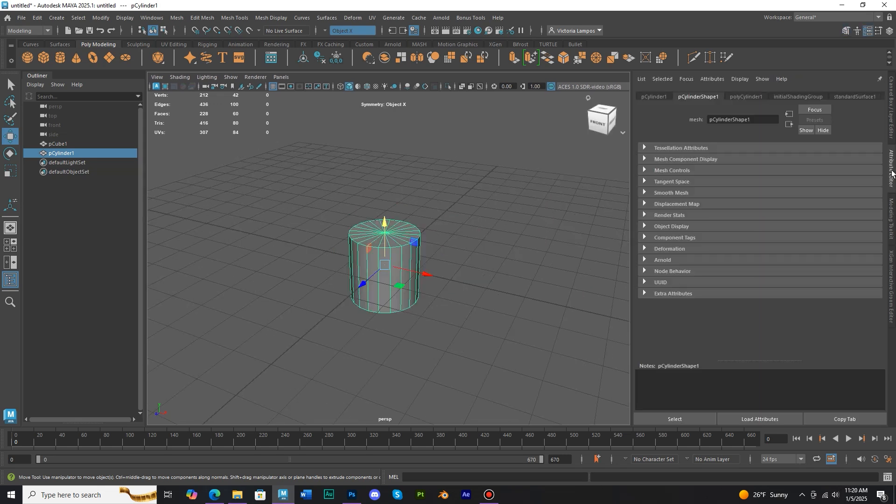
{"action": "left_click", "coordinate": [746, 97]}
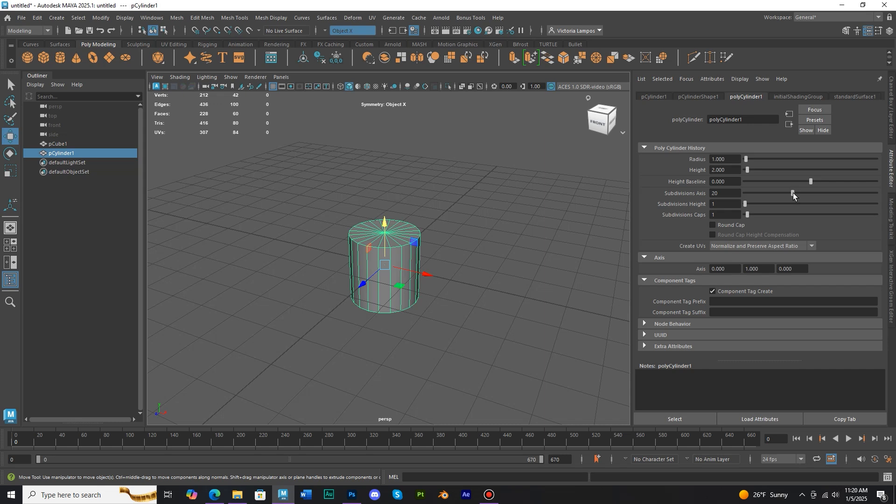
{"action": "left_click_drag", "start_coordinate": [792, 193], "coordinate": [751, 194]}
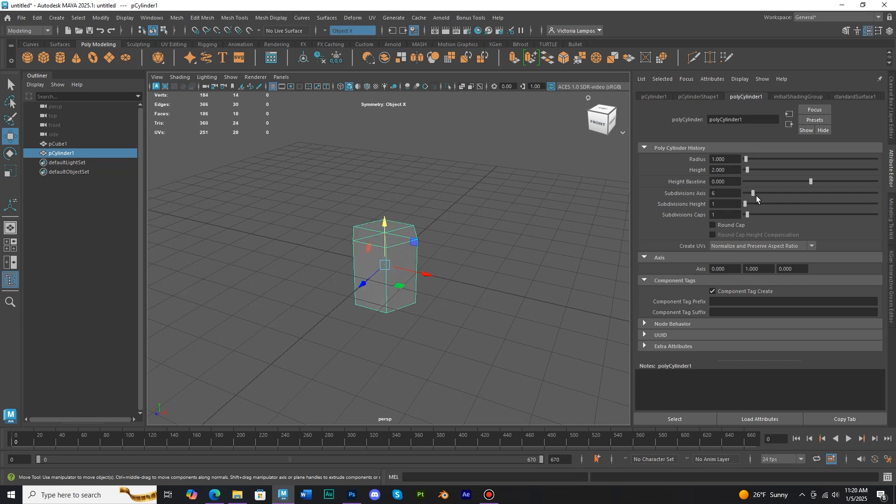
{"action": "left_click_drag", "start_coordinate": [747, 214], "coordinate": [735, 216]}
{"action": "left_click_drag", "start_coordinate": [745, 204], "coordinate": [750, 205]}
Scale the cylinder up into a tall leg and move it beneath the slab's front-right part
{"action": "scroll", "coordinate": [466, 252], "scroll_direction": "down", "scroll_amount": 5}
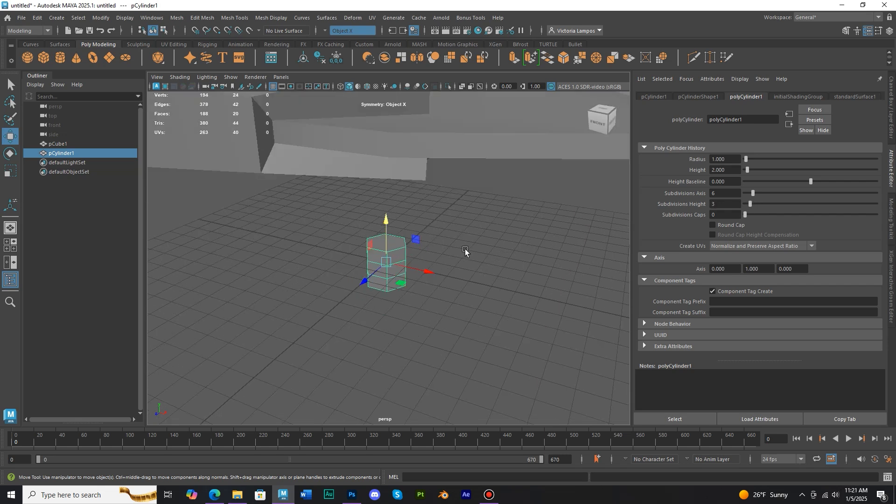
{"action": "left_click_drag", "start_coordinate": [467, 256], "coordinate": [473, 254], "text": "alt"}
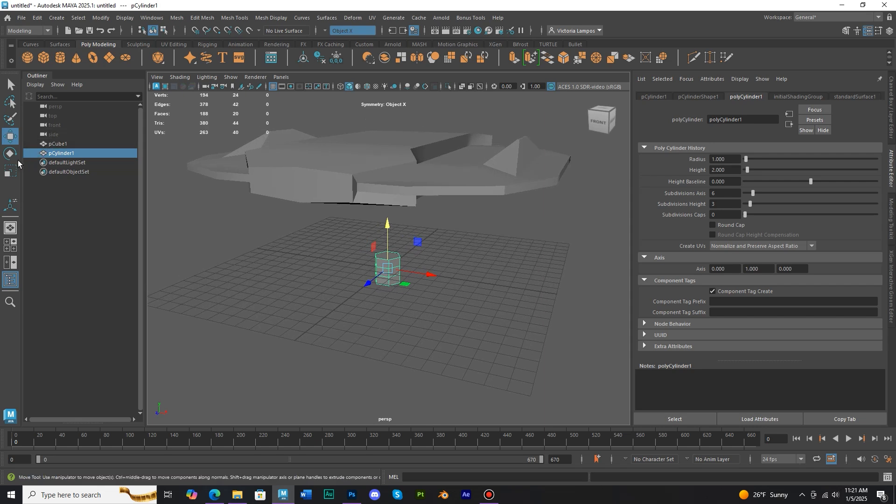
{"action": "key", "text": "r"}
{"action": "left_click_drag", "start_coordinate": [397, 234], "coordinate": [531, 290]}
{"action": "key", "text": "w"}
{"action": "left_click_drag", "start_coordinate": [491, 262], "coordinate": [446, 236]}
{"action": "left_click_drag", "start_coordinate": [410, 260], "coordinate": [469, 216]}
Switch the leg to edge selection and turn symmetry off
{"action": "right_click", "coordinate": [488, 175]}
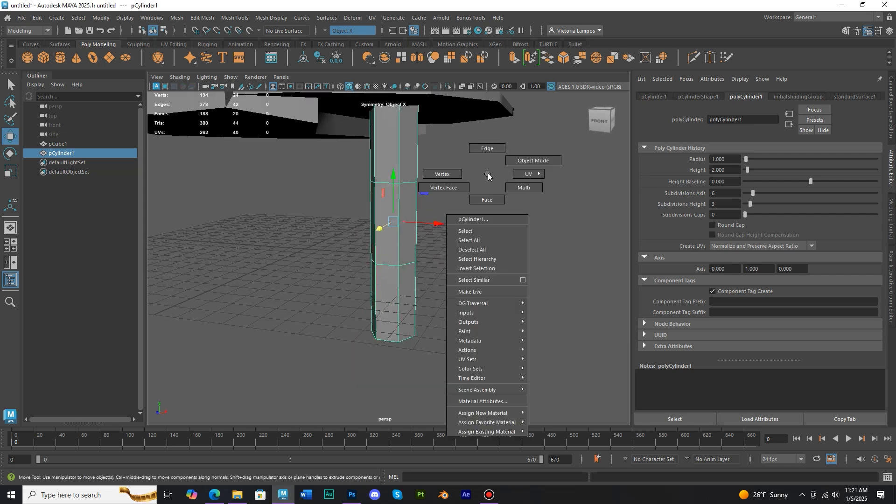
{"action": "right_click_drag", "start_coordinate": [491, 161], "coordinate": [490, 160]}
{"action": "scroll", "coordinate": [475, 225], "scroll_direction": "up", "scroll_amount": 3}
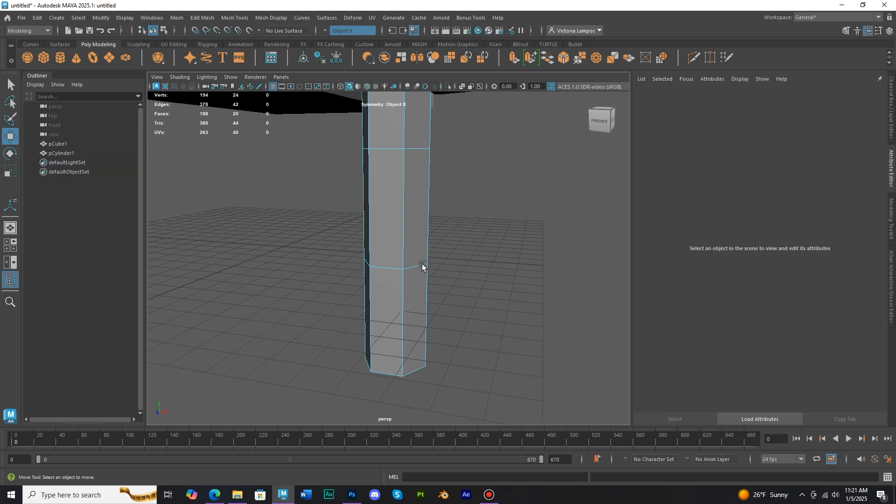
{"action": "left_click", "coordinate": [323, 32]}
{"action": "left_click", "coordinate": [328, 38]}
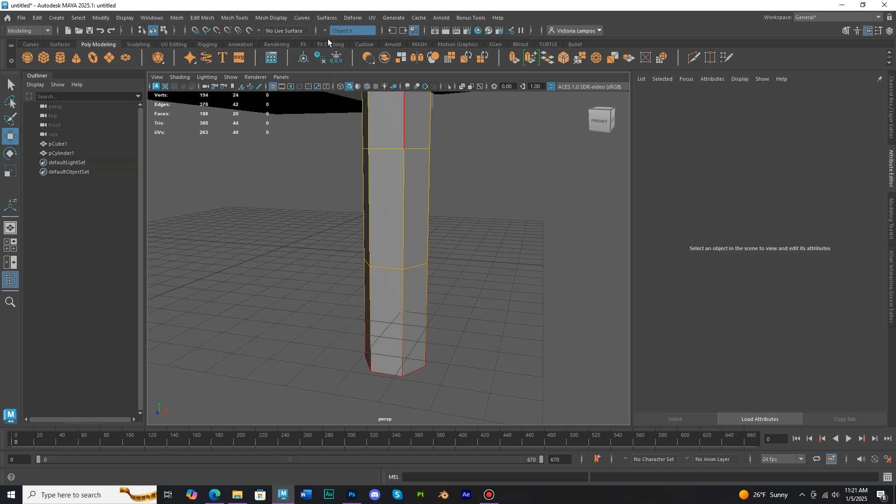
Select the leg's lower middle edge loop and scale it inward to narrow the leg there
{"action": "left_click", "coordinate": [430, 265]}
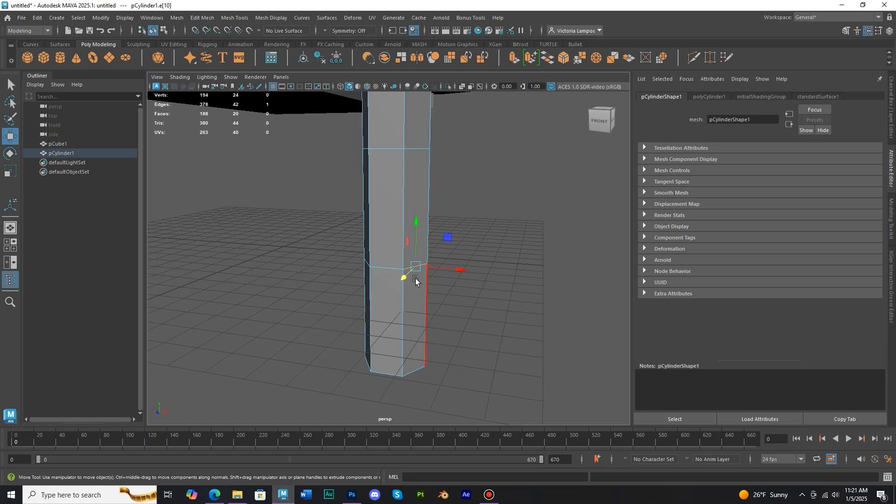
{"action": "double_click", "coordinate": [391, 270]}
{"action": "mouse_move", "coordinate": [370, 280]}
{"action": "left_mouse_down", "text": "alt"}
{"action": "mouse_move", "coordinate": [350, 293]}
{"action": "mouse_move", "coordinate": [426, 287]}
{"action": "mouse_move", "coordinate": [348, 294]}
{"action": "mouse_move", "coordinate": [383, 284]}
{"action": "mouse_move", "coordinate": [386, 272]}
{"action": "left_mouse_up", "text": "alt"}
{"action": "key", "text": "r"}
{"action": "scroll", "coordinate": [458, 231], "scroll_direction": "down", "scroll_amount": 7}
{"action": "scroll", "coordinate": [460, 238], "scroll_direction": "up", "scroll_amount": 5}
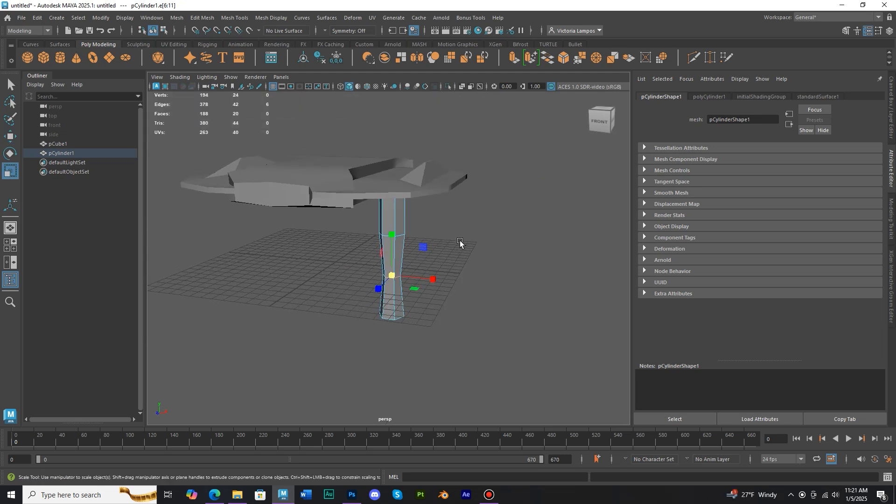
Insert an edge loop around the leg just above its lower end
{"action": "left_click", "coordinate": [235, 17]}
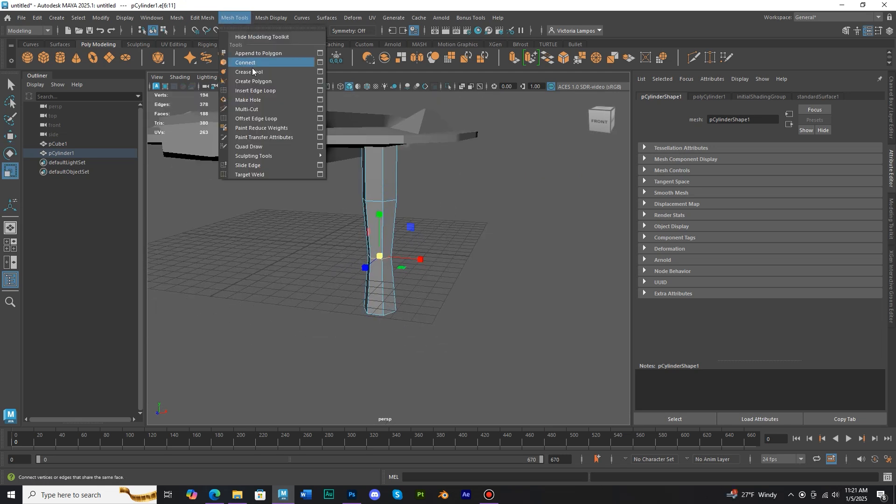
{"action": "left_click", "coordinate": [257, 86]}
{"action": "left_click", "coordinate": [382, 300]}
{"action": "middle_click_drag", "start_coordinate": [410, 282], "coordinate": [395, 243], "text": "alt"}
{"action": "left_click", "coordinate": [10, 85]}
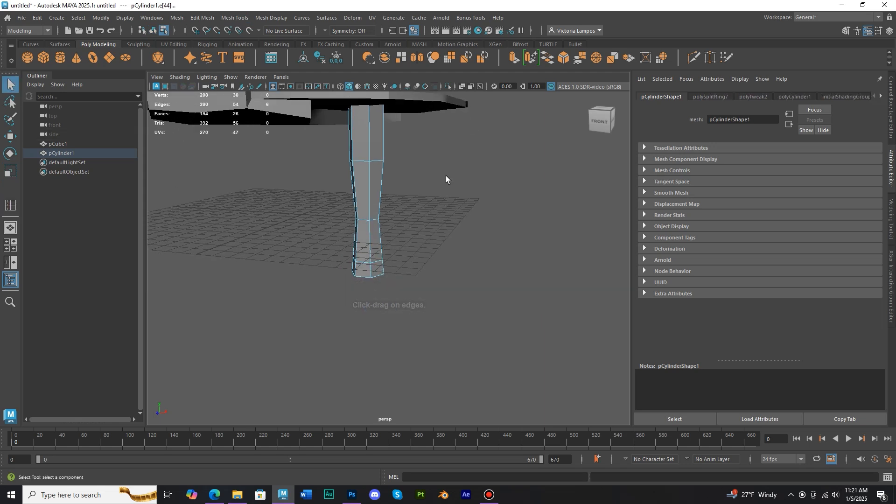
Switch to face selection and select the full ring of side faces at the leg's lower end
{"action": "right_click", "coordinate": [446, 172]}
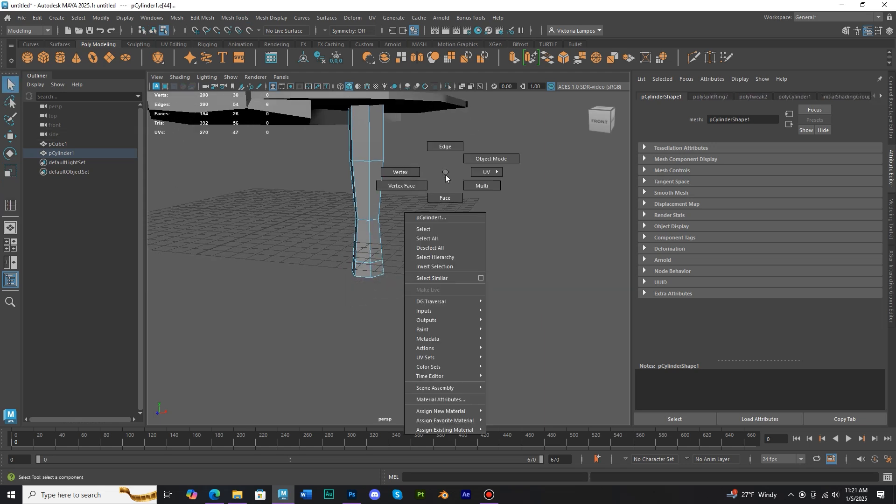
{"action": "right_click_drag", "start_coordinate": [448, 191], "coordinate": [445, 197]}
{"action": "scroll", "coordinate": [418, 247], "scroll_direction": "up", "scroll_amount": 5}
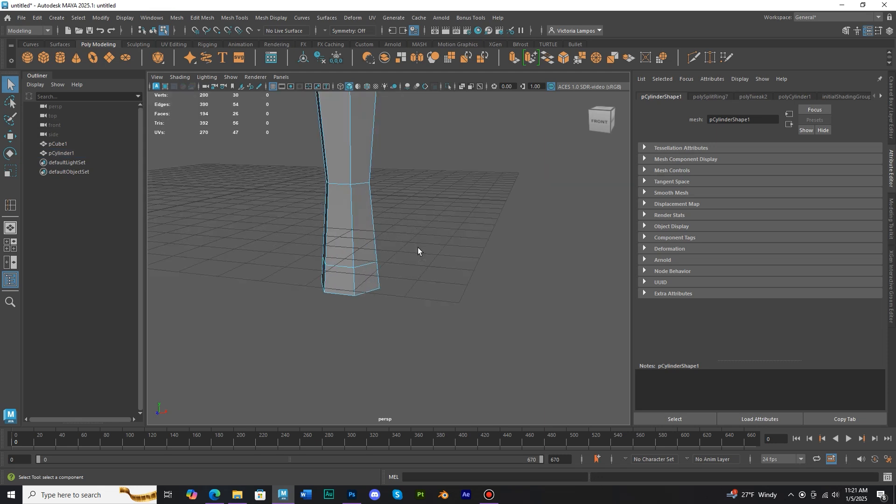
{"action": "left_click", "coordinate": [363, 287]}
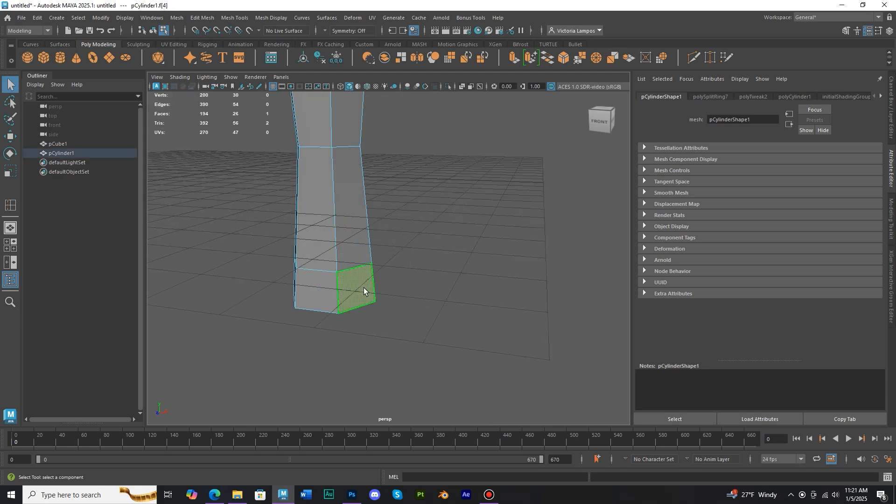
{"action": "double_click", "coordinate": [326, 291], "text": "shift"}
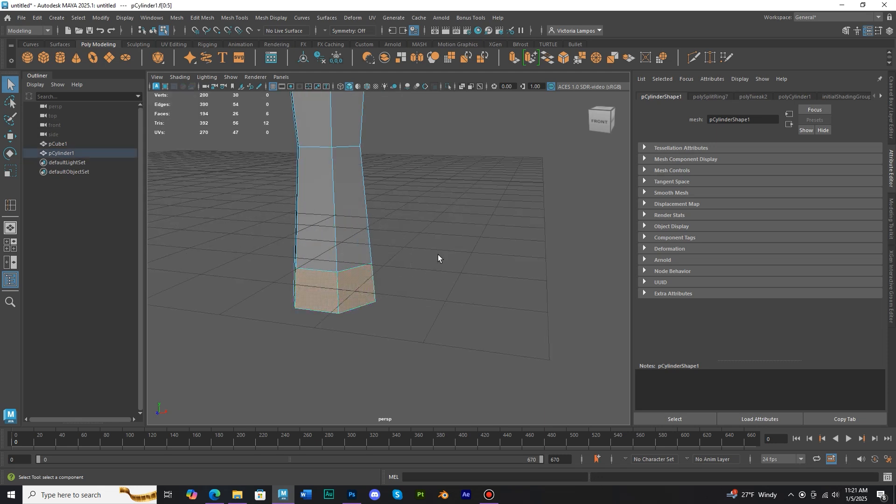
Extrude the ring faces separately with Keep Faces Together off and a local Z translation of 0.821, scale them to 0.483, and undo the last change
{"action": "scroll", "coordinate": [438, 254], "scroll_direction": "down", "scroll_amount": 3}
{"action": "left_click", "coordinate": [511, 59]}
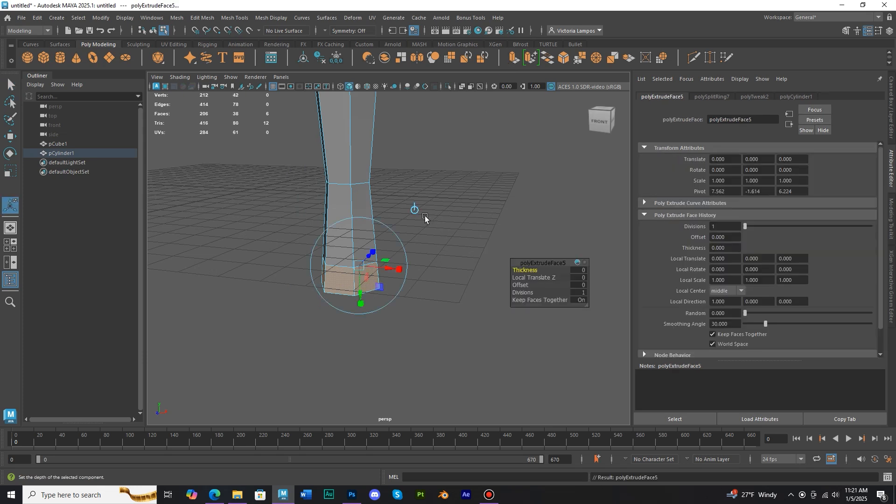
{"action": "left_click", "coordinate": [522, 300]}
{"action": "left_click_drag", "start_coordinate": [371, 253], "coordinate": [367, 285]}
{"action": "left_click", "coordinate": [407, 260]}
{"action": "left_click", "coordinate": [37, 19]}
{"action": "left_click", "coordinate": [46, 28]}
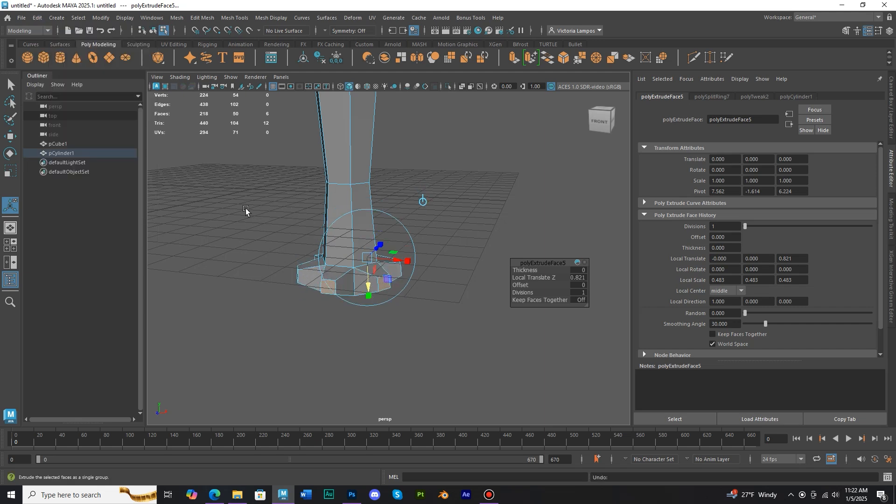
Move the extruded toe faces downward, return to object mode and clear the selection
{"action": "key", "text": "w"}
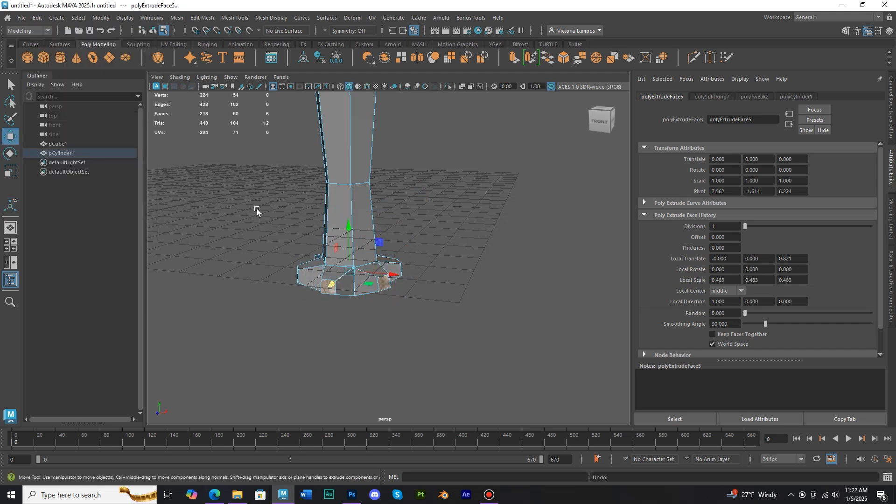
{"action": "left_click_drag", "start_coordinate": [349, 236], "coordinate": [350, 247]}
{"action": "scroll", "coordinate": [430, 220], "scroll_direction": "down", "scroll_amount": 5}
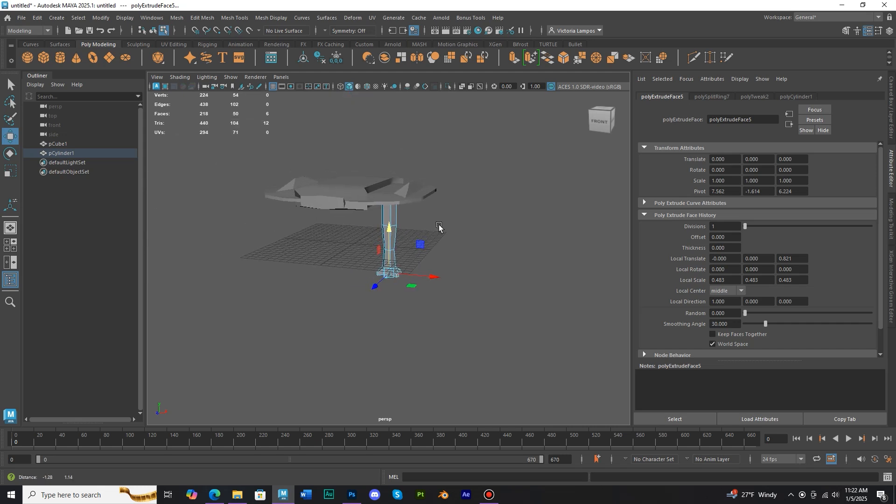
{"action": "right_click_drag", "start_coordinate": [458, 160], "coordinate": [472, 151]}
{"action": "left_click", "coordinate": [466, 182]}
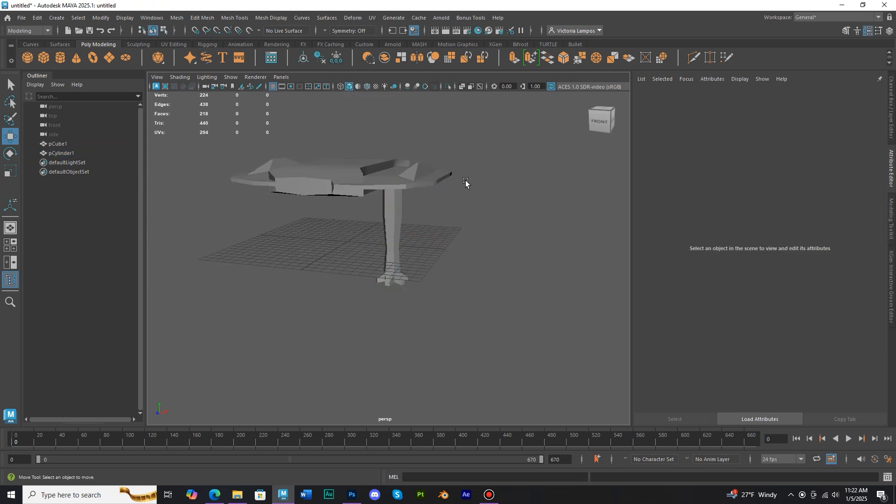
Smooth the slab mesh with one division level, leaving the leg unsmoothed, and deselect it
{"action": "scroll", "coordinate": [468, 187], "scroll_direction": "up", "scroll_amount": 5}
{"action": "left_click_drag", "start_coordinate": [449, 186], "coordinate": [368, 180], "text": "alt"}
{"action": "left_click", "coordinate": [371, 181]}
{"action": "scroll", "coordinate": [513, 204], "scroll_direction": "down", "scroll_amount": 3}
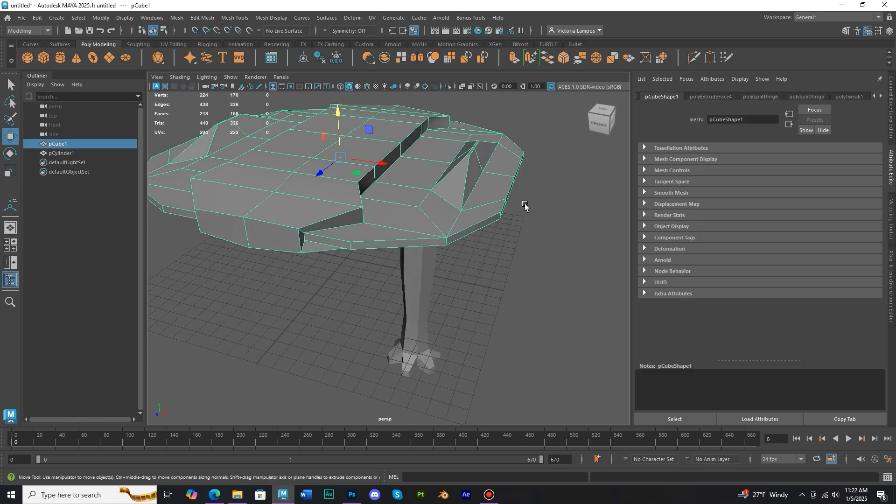
{"action": "scroll", "coordinate": [520, 200], "scroll_direction": "down", "scroll_amount": 2}
{"action": "middle_click_drag", "start_coordinate": [503, 191], "coordinate": [514, 205], "text": "alt"}
{"action": "scroll", "coordinate": [512, 205], "scroll_direction": "up", "scroll_amount": 3}
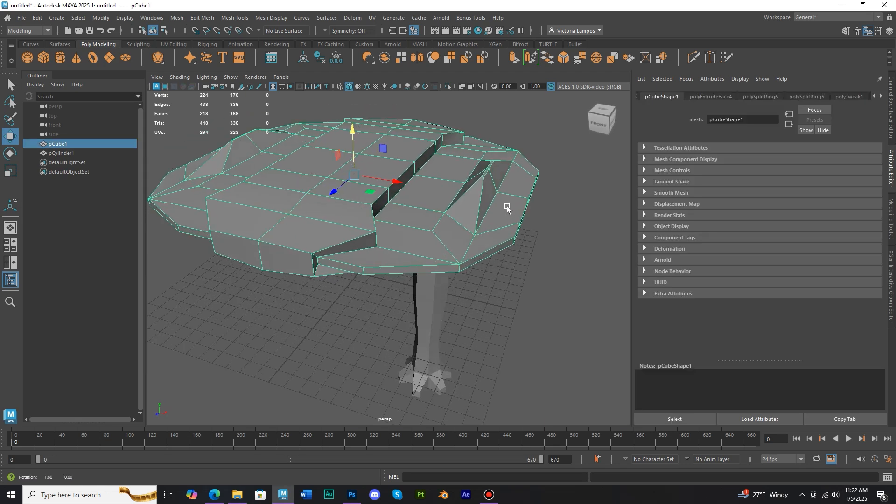
{"action": "left_click_drag", "start_coordinate": [510, 206], "coordinate": [489, 201], "text": "alt"}
{"action": "scroll", "coordinate": [489, 201], "scroll_direction": "down", "scroll_amount": 3}
{"action": "middle_click_drag", "start_coordinate": [482, 197], "coordinate": [486, 212], "text": "alt"}
{"action": "left_click_drag", "start_coordinate": [486, 212], "coordinate": [488, 208], "text": "alt"}
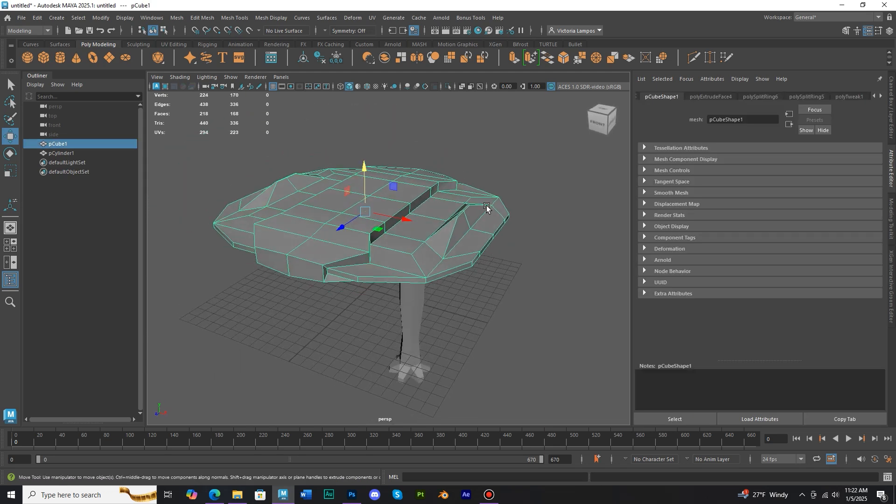
{"action": "scroll", "coordinate": [489, 208], "scroll_direction": "up", "scroll_amount": 3}
{"action": "middle_click_drag", "start_coordinate": [489, 208], "coordinate": [495, 202], "text": "alt"}
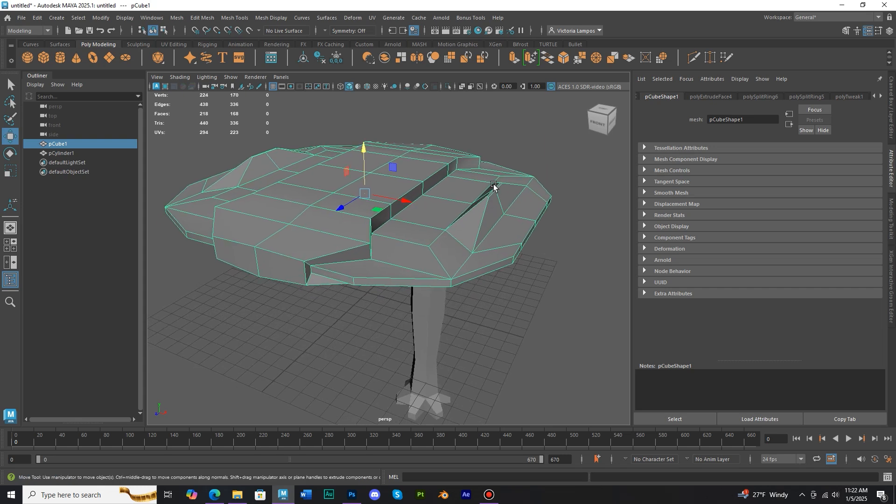
{"action": "left_click", "coordinate": [434, 60]}
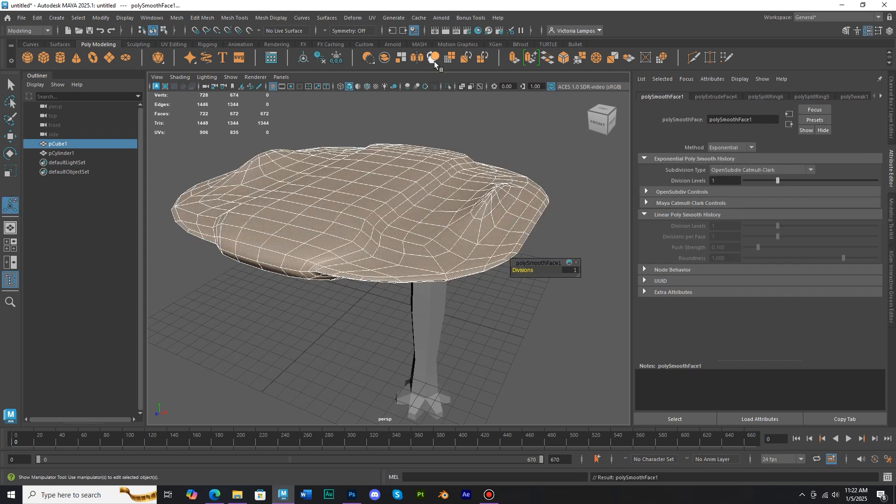
{"action": "left_click", "coordinate": [464, 121]}
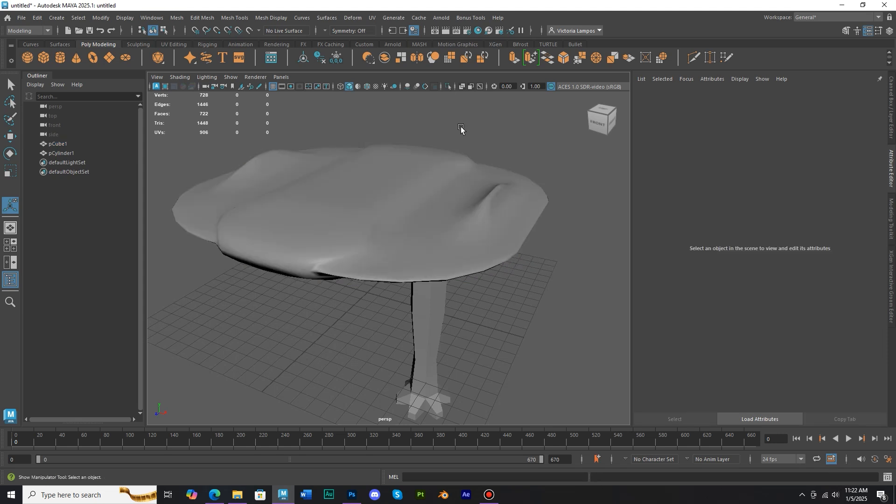
Reselect the smoothed slab and switch it to face selection
{"action": "mouse_move", "coordinate": [426, 163]}
{"action": "left_mouse_down", "text": "alt"}
{"action": "mouse_move", "coordinate": [458, 166]}
{"action": "mouse_move", "coordinate": [426, 174]}
{"action": "mouse_move", "coordinate": [433, 166]}
{"action": "left_mouse_up", "text": "alt"}
{"action": "left_click", "coordinate": [414, 180]}
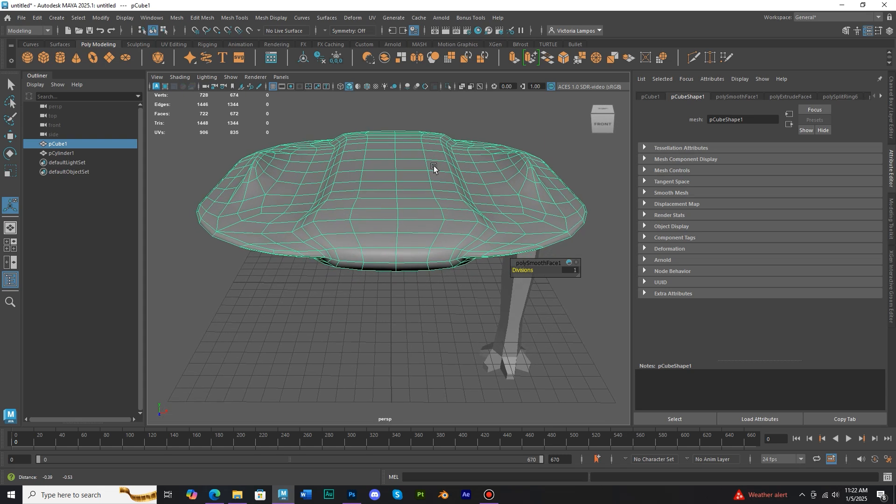
{"action": "right_click", "coordinate": [404, 103]}
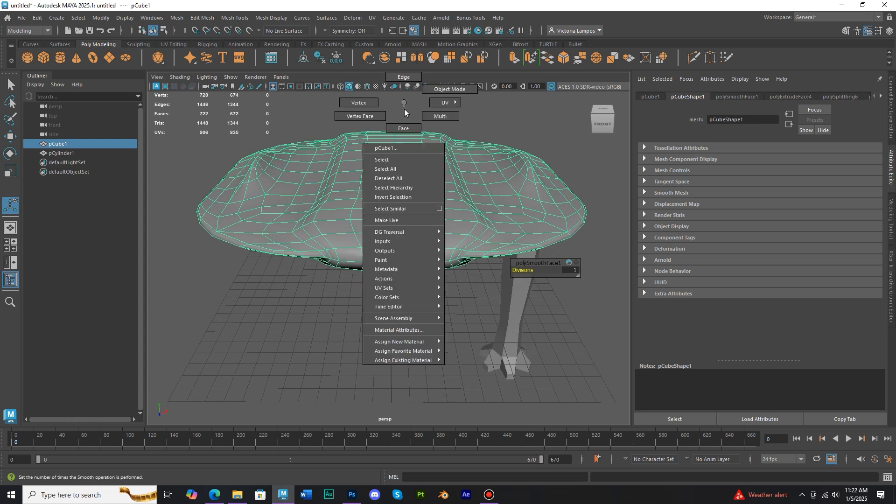
{"action": "right_click_drag", "start_coordinate": [404, 110], "coordinate": [404, 112]}
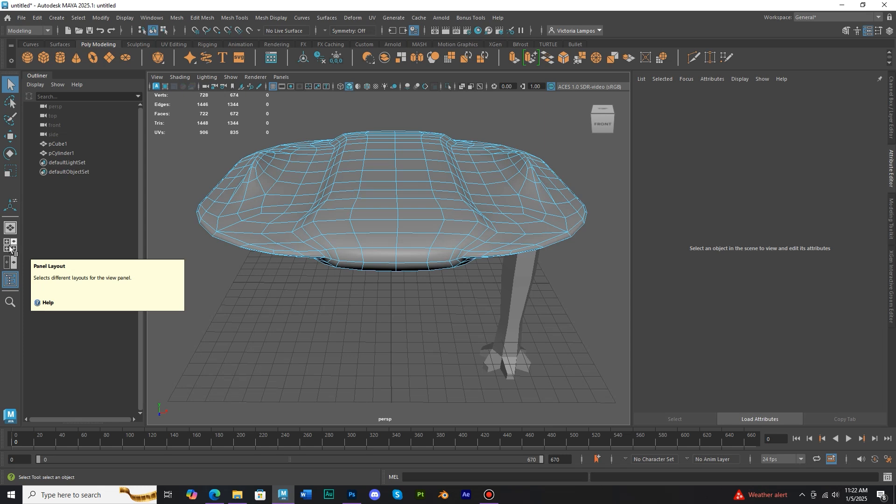
Select the faces of the body's left half in the front view of the four-view layout and delete them
{"action": "left_click", "coordinate": [13, 249]}
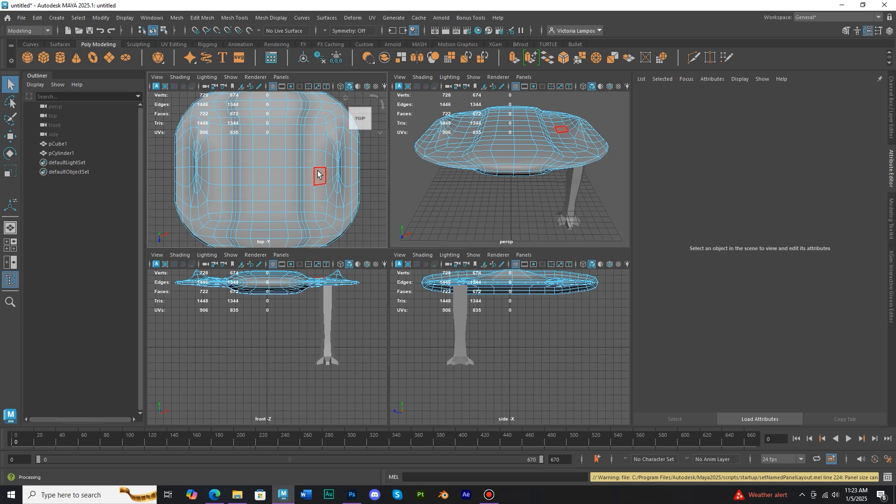
{"action": "scroll", "coordinate": [317, 180], "scroll_direction": "down", "scroll_amount": 3}
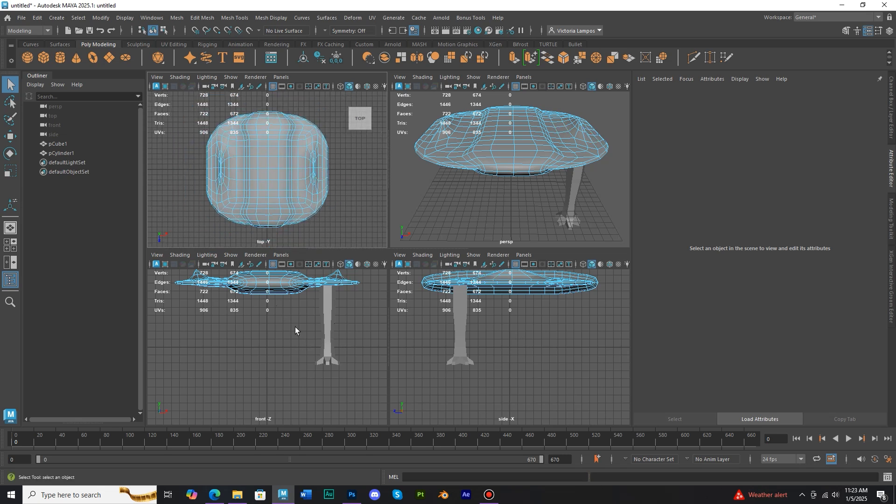
{"action": "middle_click_drag", "start_coordinate": [270, 321], "coordinate": [301, 352], "text": "alt"}
{"action": "scroll", "coordinate": [301, 350], "scroll_direction": "up", "scroll_amount": 2}
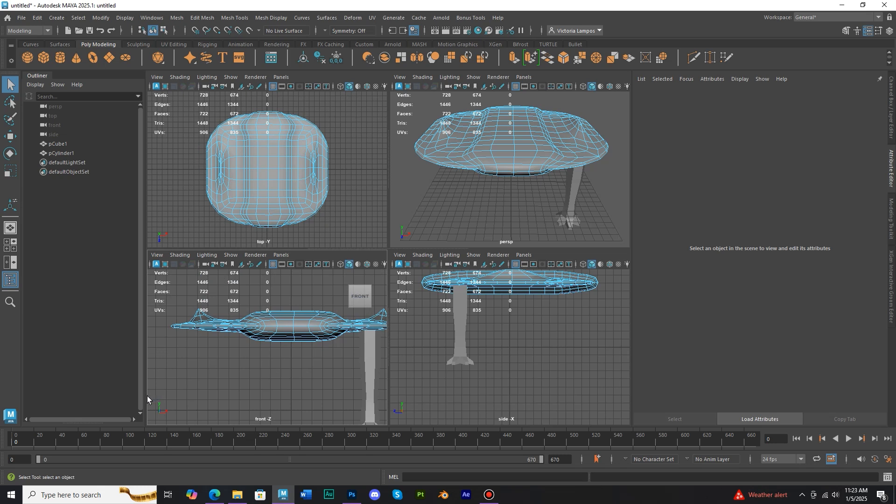
{"action": "left_click_drag", "start_coordinate": [167, 379], "coordinate": [289, 270]}
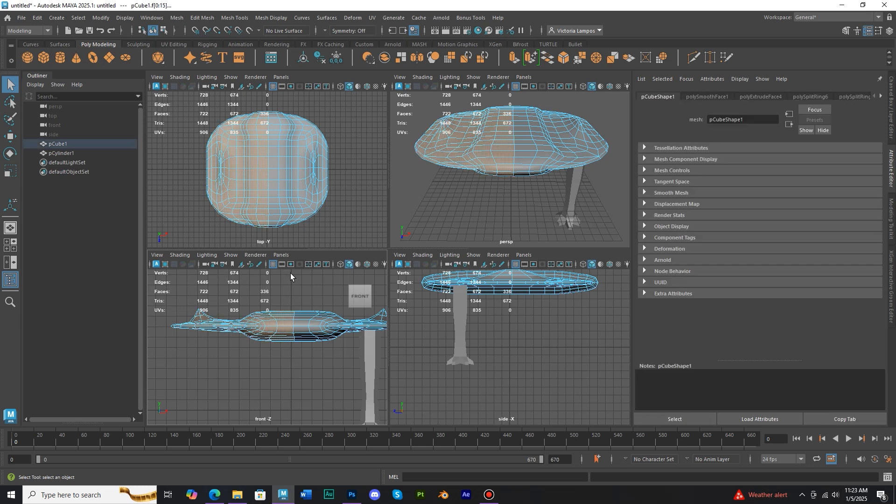
{"action": "key", "text": "Delete"}
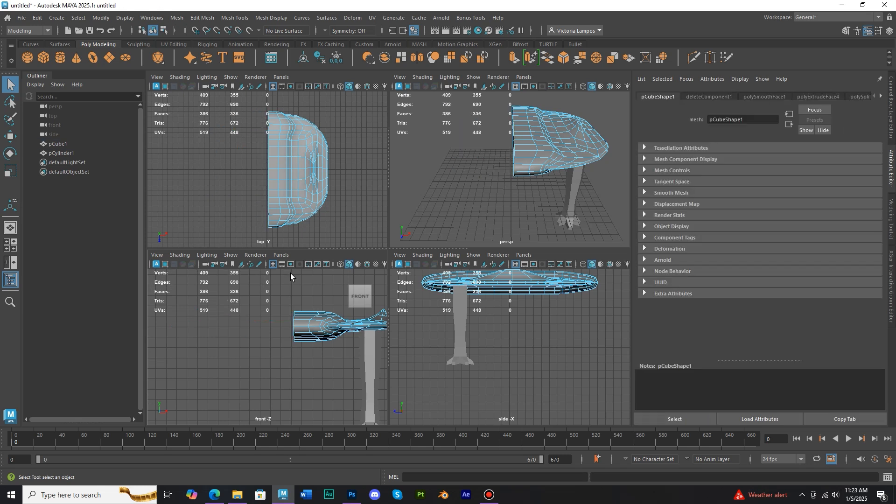
Mirror the remaining body half in object mode as a copy across the world X axis, with Cut Geometry off
{"action": "left_click", "coordinate": [11, 228]}
{"action": "scroll", "coordinate": [354, 214], "scroll_direction": "up", "scroll_amount": 3}
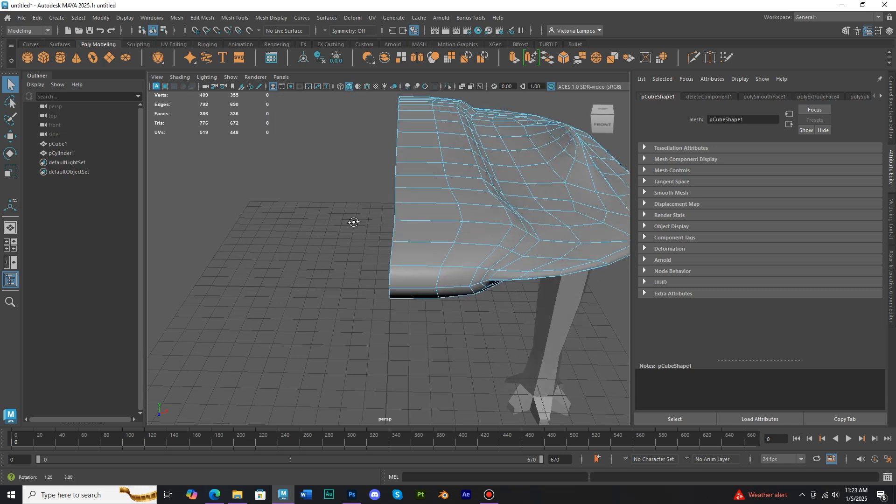
{"action": "right_click_drag", "start_coordinate": [342, 208], "coordinate": [347, 203]}
{"action": "left_click", "coordinate": [347, 203]}
{"action": "scroll", "coordinate": [362, 204], "scroll_direction": "down", "scroll_amount": 3}
{"action": "scroll", "coordinate": [363, 204], "scroll_direction": "down", "scroll_amount": 2}
{"action": "left_click_drag", "start_coordinate": [407, 218], "coordinate": [368, 214], "text": "alt"}
{"action": "left_click", "coordinate": [396, 217]}
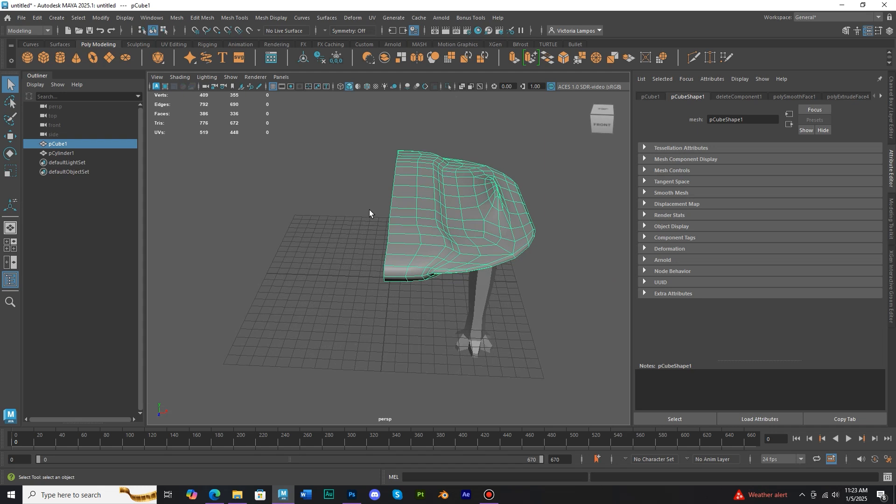
{"action": "left_click", "coordinate": [181, 18]}
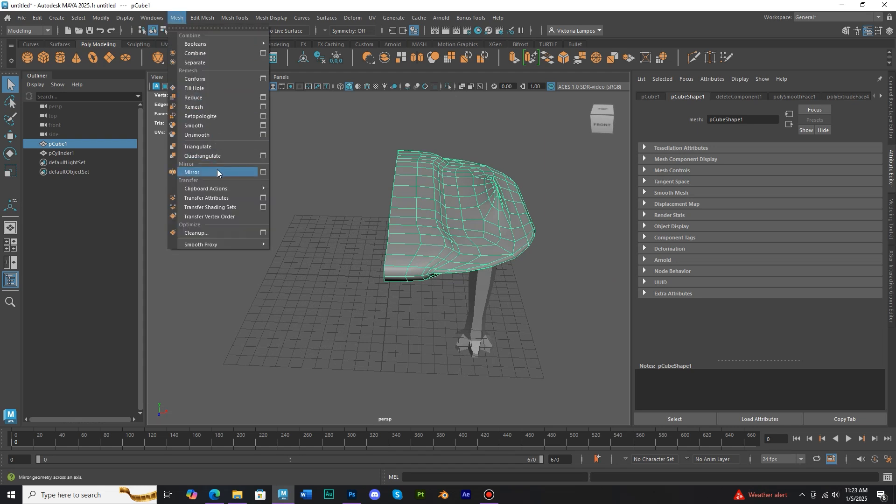
{"action": "left_click", "coordinate": [263, 173]}
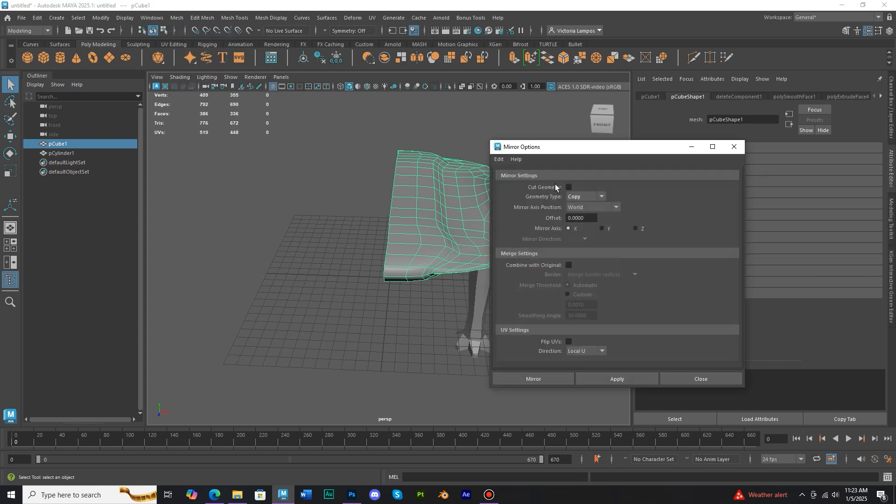
{"action": "left_click", "coordinate": [569, 187]}
{"action": "left_click", "coordinate": [549, 376]}
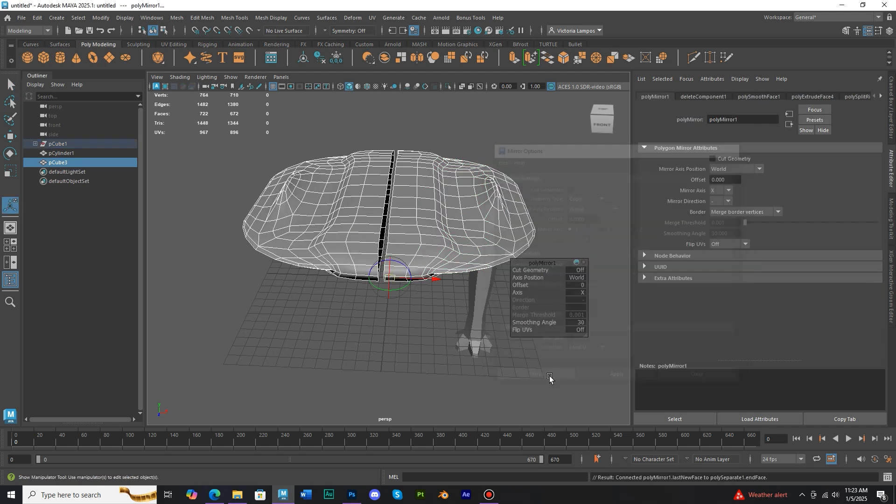
Select both body halves and delete their construction history
{"action": "scroll", "coordinate": [456, 250], "scroll_direction": "up", "scroll_amount": 3}
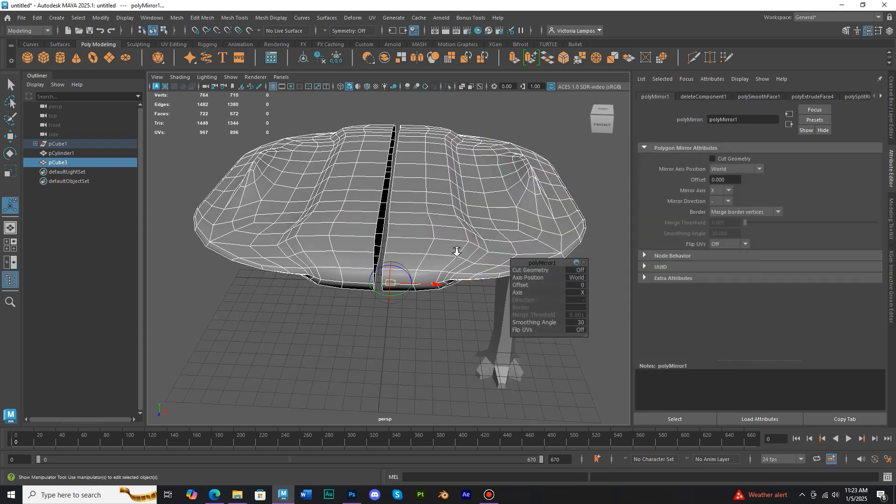
{"action": "mouse_move", "coordinate": [453, 237]}
{"action": "left_mouse_down", "text": "alt"}
{"action": "mouse_move", "coordinate": [455, 262]}
{"action": "mouse_move", "coordinate": [456, 220]}
{"action": "mouse_move", "coordinate": [457, 244]}
{"action": "mouse_move", "coordinate": [452, 237]}
{"action": "left_mouse_up", "text": "alt"}
{"action": "left_click", "coordinate": [430, 227]}
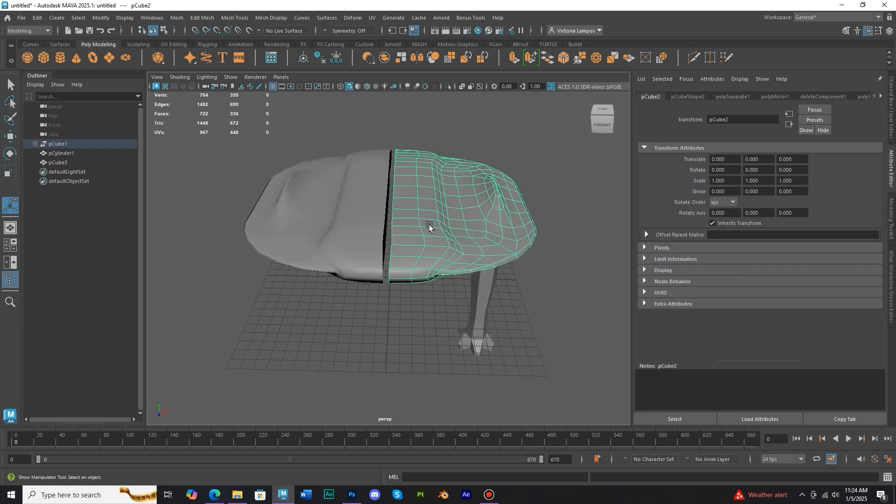
{"action": "left_click", "coordinate": [279, 196], "text": "shift"}
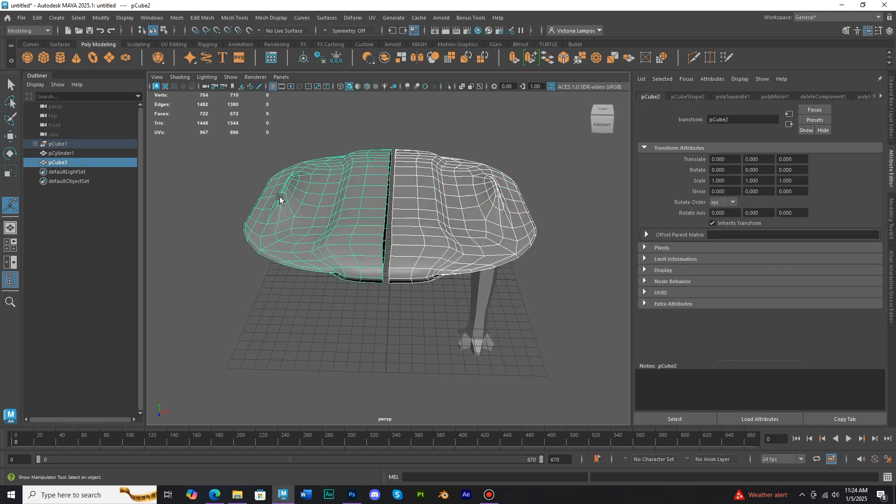
{"action": "left_click", "coordinate": [35, 144]}
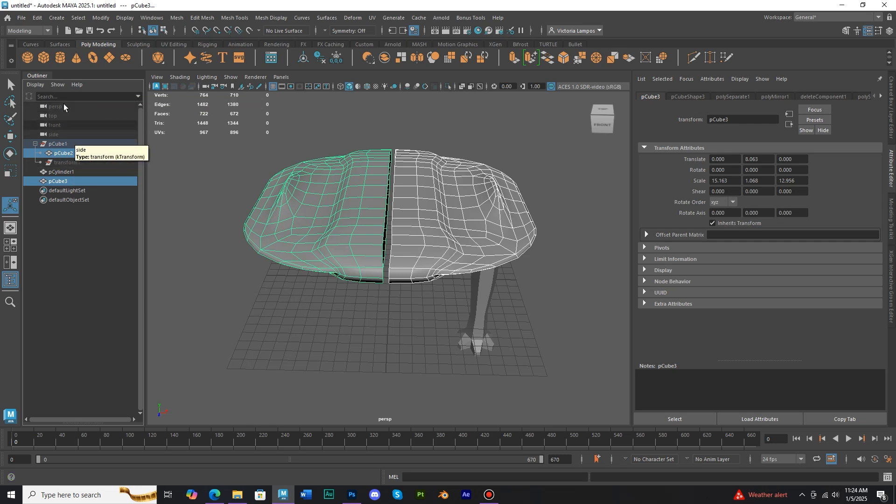
{"action": "left_click", "coordinate": [39, 18]}
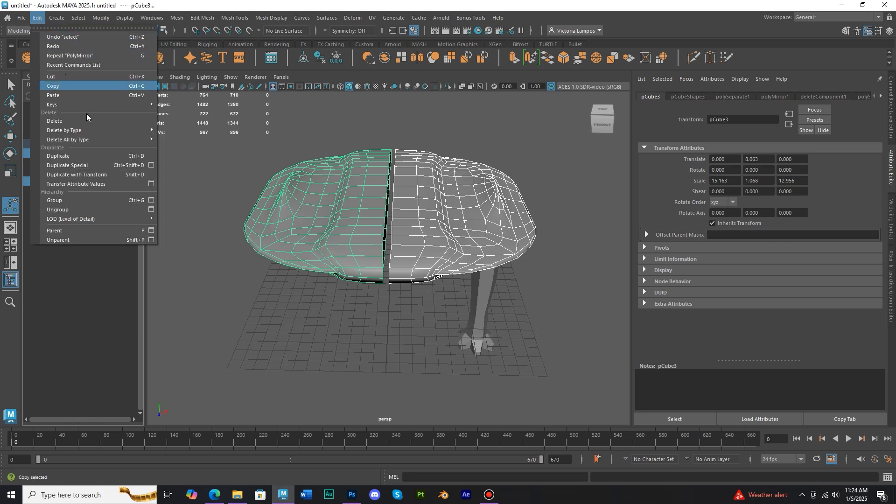
{"action": "mouse_move", "coordinate": [95, 130]}
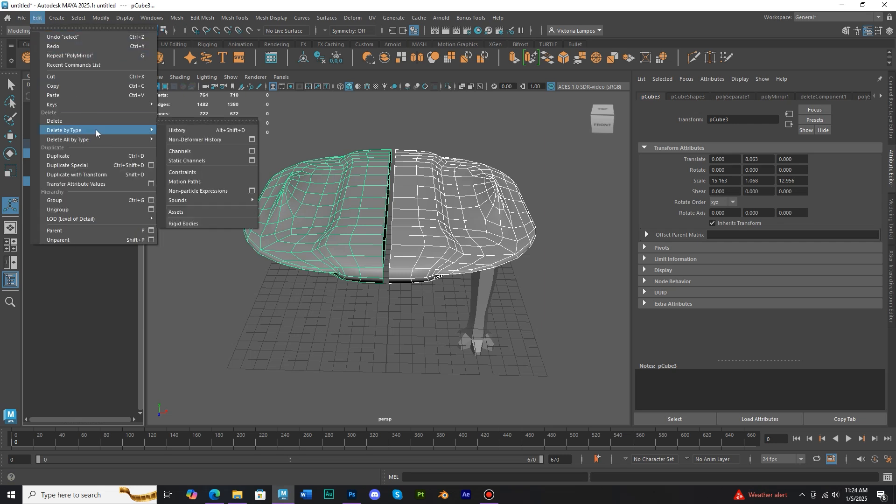
{"action": "left_click", "coordinate": [174, 130]}
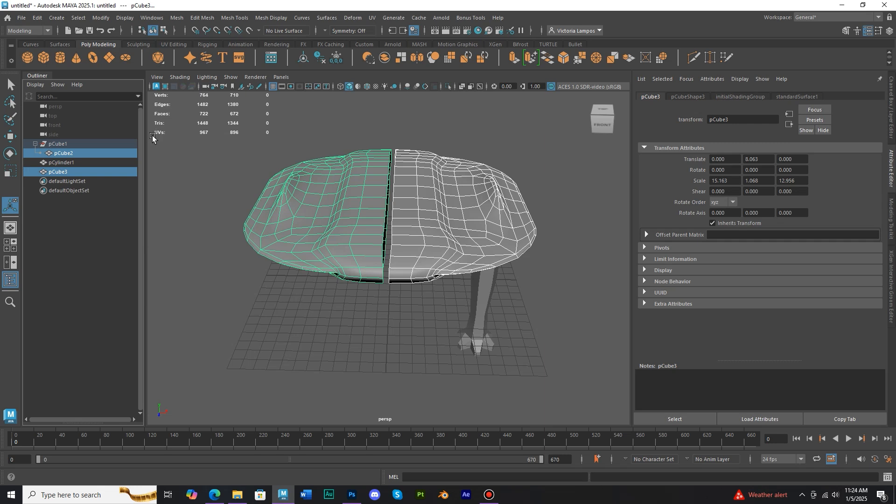
Unparent pCube2 from the pCube1 group and delete the empty pCube1 group
{"action": "left_click", "coordinate": [37, 20]}
{"action": "left_click", "coordinate": [74, 236]}
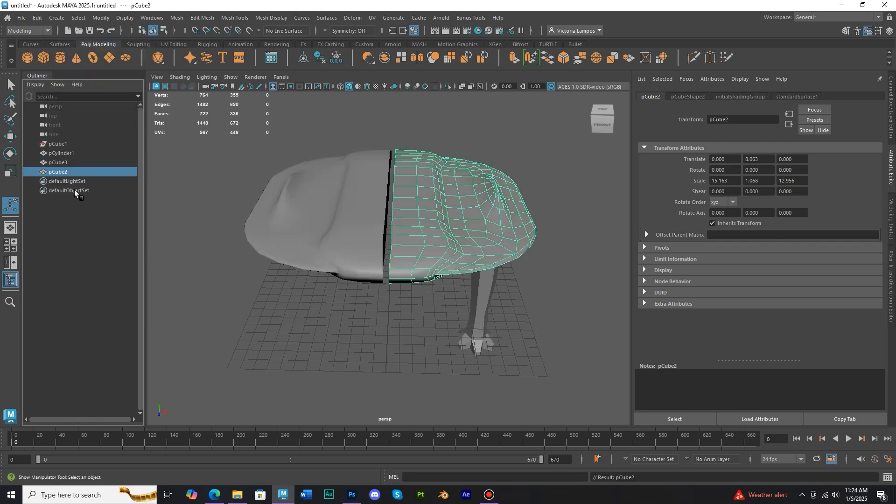
{"action": "left_click", "coordinate": [69, 144]}
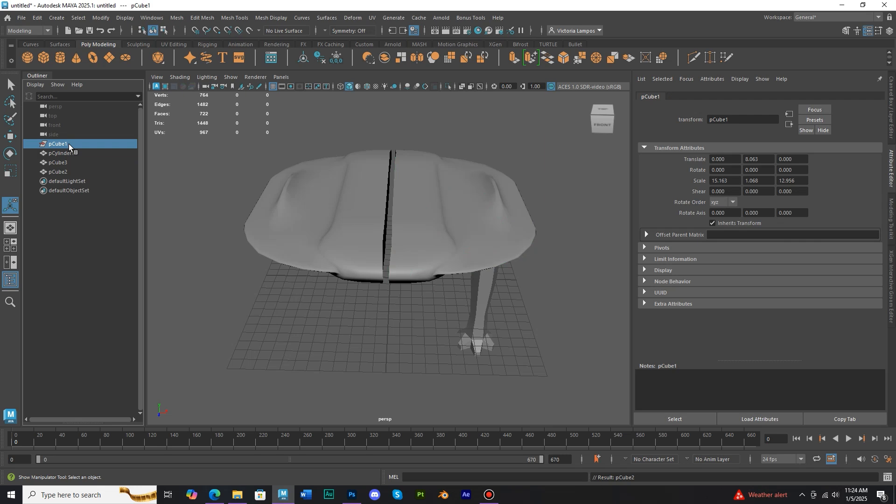
{"action": "key", "text": "Delete"}
Combine the two body halves, pCube2 and pCube3, into a single mesh
{"action": "left_click", "coordinate": [417, 204]}
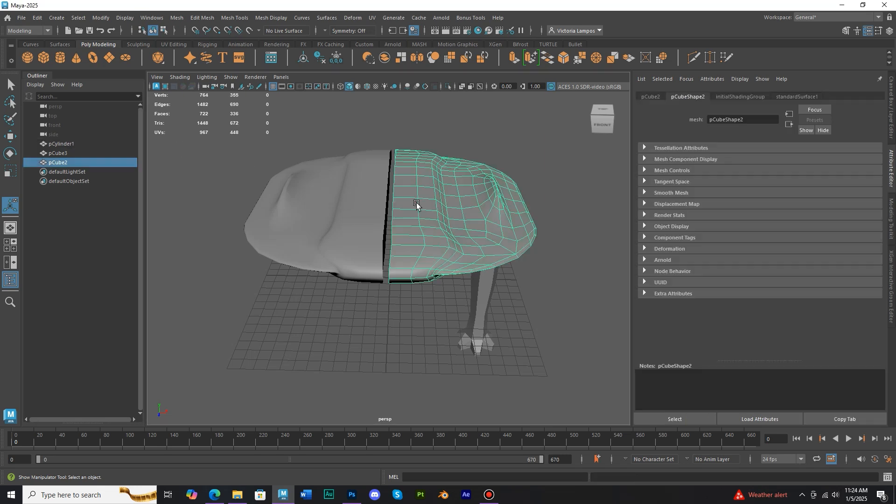
{"action": "left_click", "coordinate": [365, 197], "text": "shift"}
{"action": "key", "text": "f"}
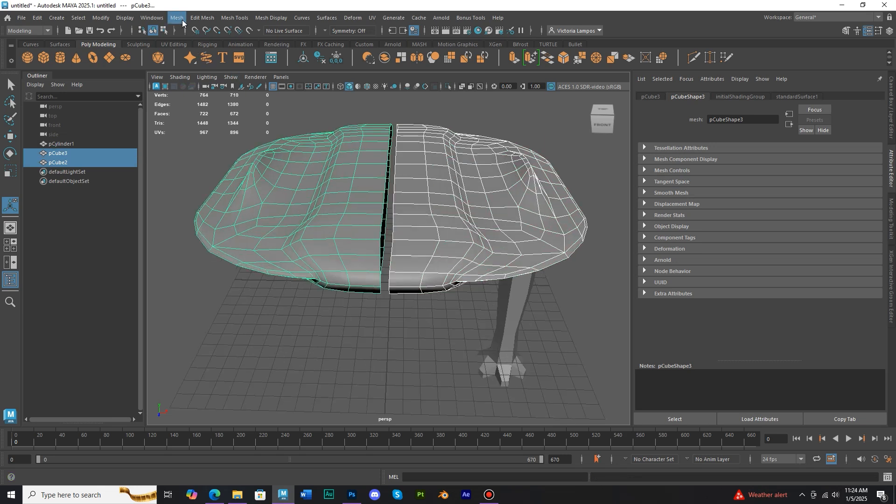
{"action": "left_click", "coordinate": [182, 19]}
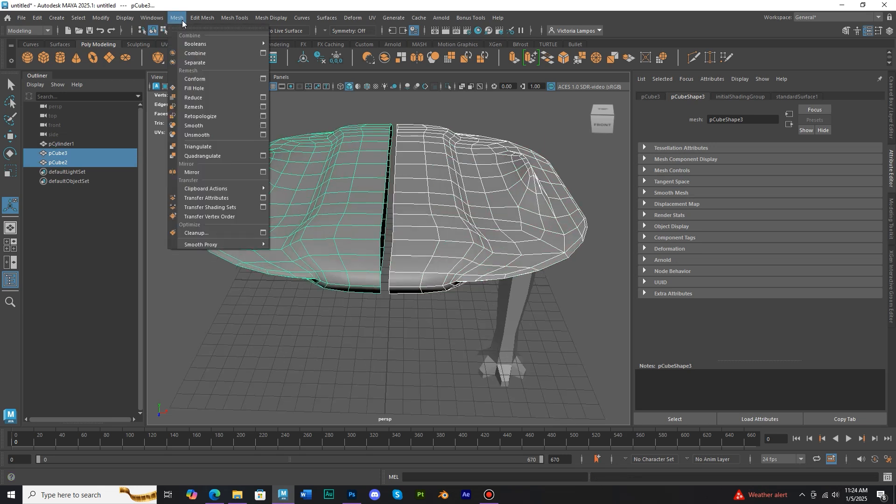
{"action": "left_click", "coordinate": [208, 54]}
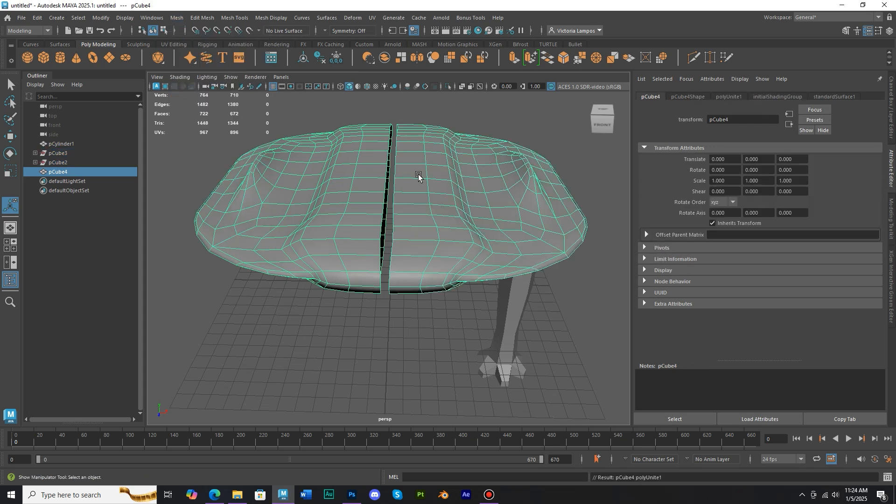
Set the symmetry mode to Object X for the combined body
{"action": "scroll", "coordinate": [412, 167], "scroll_direction": "up", "scroll_amount": 2}
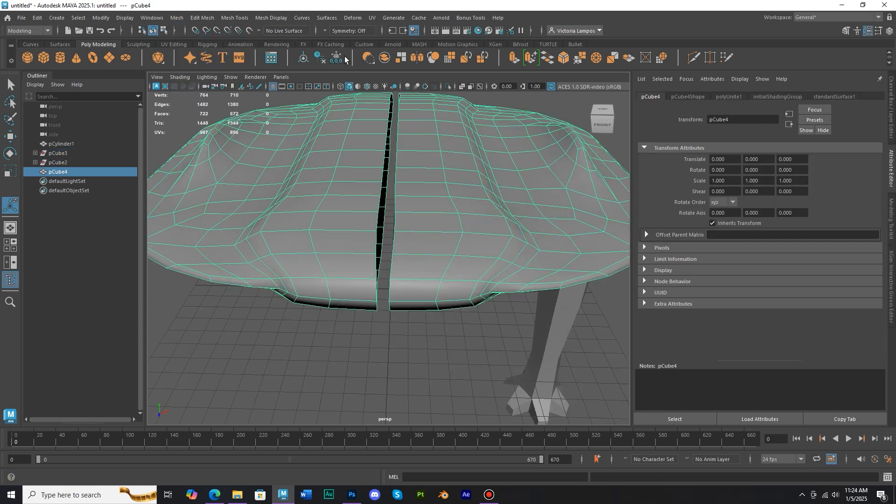
{"action": "left_click", "coordinate": [325, 30]}
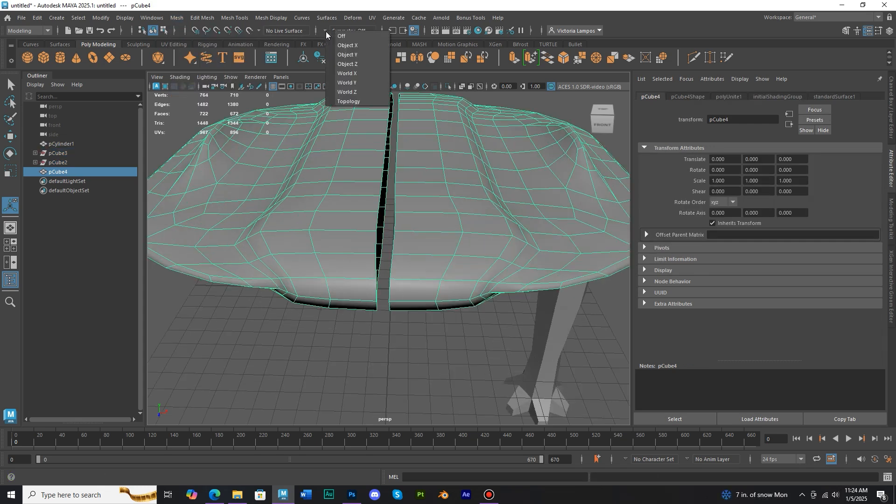
{"action": "left_click", "coordinate": [357, 45]}
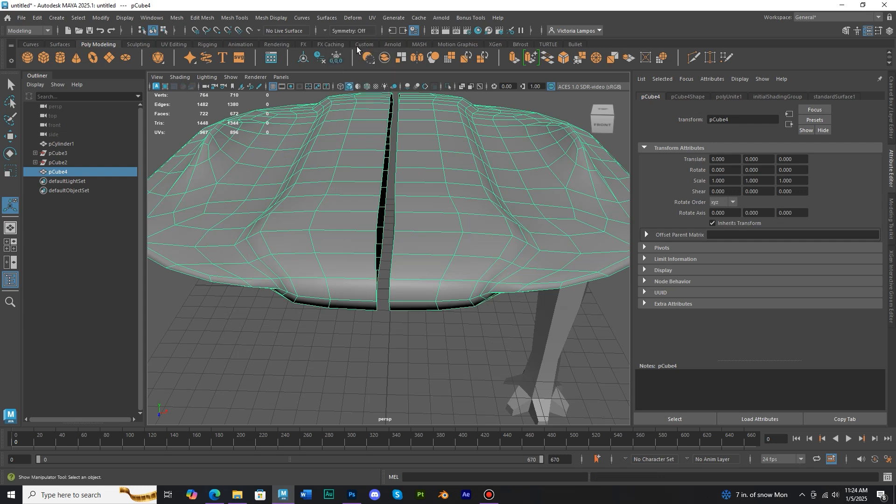
Select the border vertices on both sides of the body's centre gap and move them along X towards the middle
{"action": "right_click", "coordinate": [444, 157]}
{"action": "right_click_drag", "start_coordinate": [444, 158], "coordinate": [423, 160]}
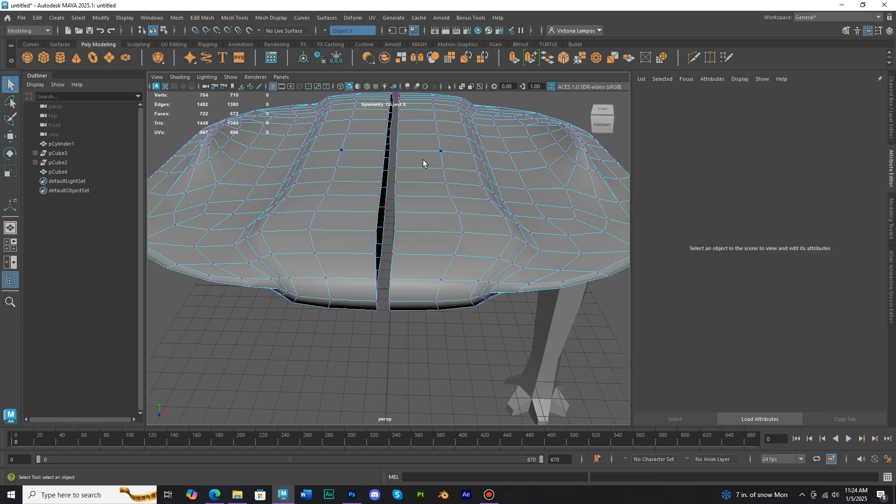
{"action": "left_click", "coordinate": [404, 183]}
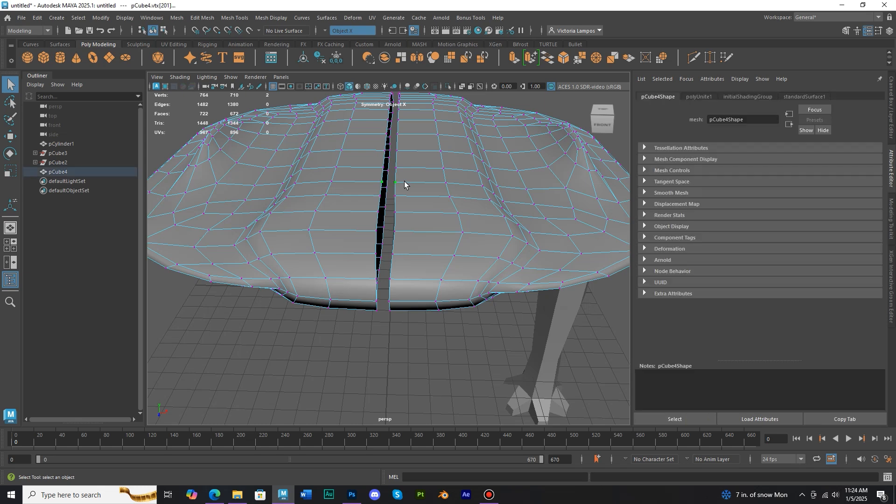
{"action": "double_click", "coordinate": [405, 167]}
{"action": "mouse_move", "coordinate": [435, 168]}
{"action": "left_mouse_down", "text": "alt"}
{"action": "mouse_move", "coordinate": [421, 171]}
{"action": "mouse_move", "coordinate": [432, 175]}
{"action": "left_mouse_up", "text": "alt"}
{"action": "scroll", "coordinate": [432, 175], "scroll_direction": "up", "scroll_amount": 4}
{"action": "middle_click_drag", "start_coordinate": [429, 174], "coordinate": [421, 172], "text": "alt"}
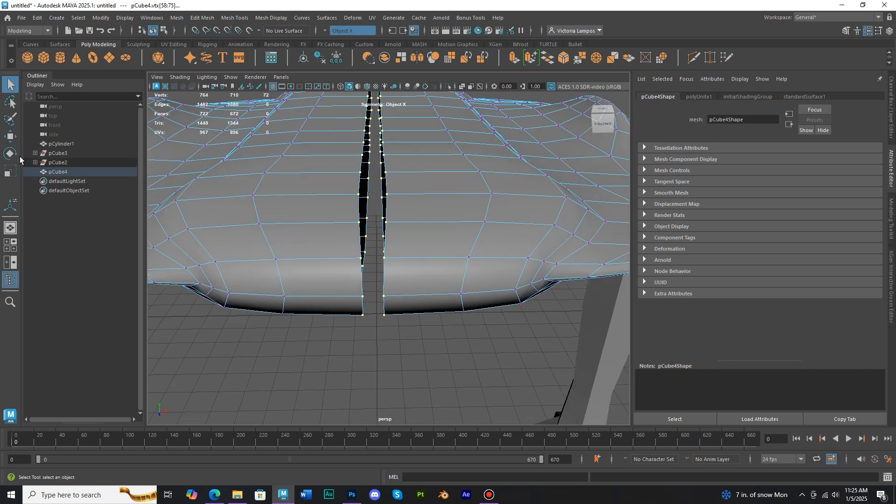
{"action": "left_click", "coordinate": [9, 137]}
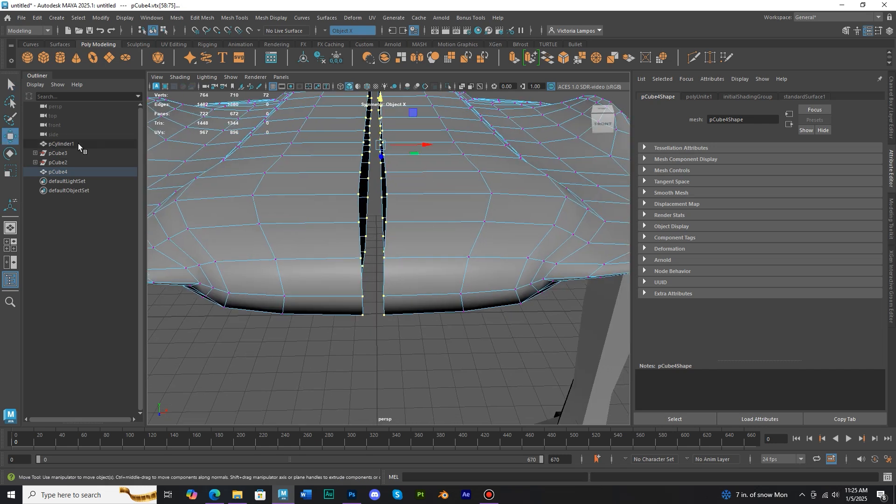
{"action": "left_click", "coordinate": [35, 163]}
{"action": "left_click", "coordinate": [35, 153]}
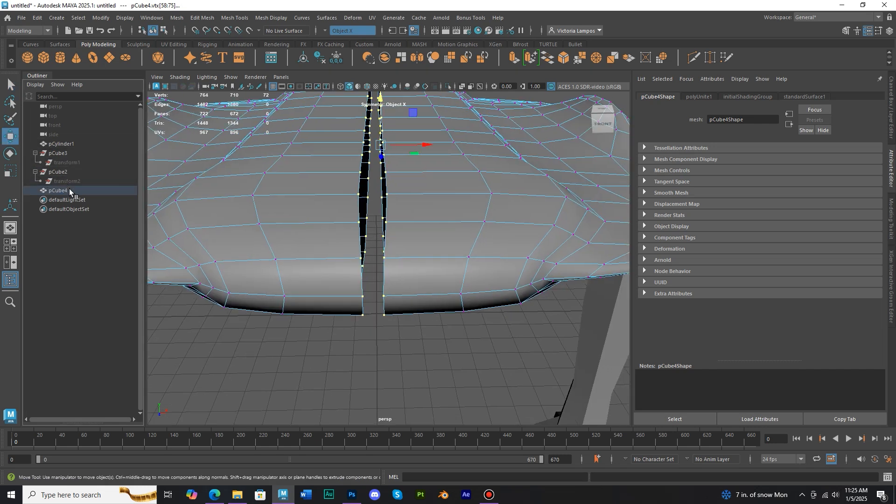
{"action": "left_click_drag", "start_coordinate": [425, 146], "coordinate": [420, 147]}
Return the combined body to object mode and delete its construction history
{"action": "scroll", "coordinate": [415, 133], "scroll_direction": "down", "scroll_amount": 5}
{"action": "right_click_drag", "start_coordinate": [416, 133], "coordinate": [430, 120]}
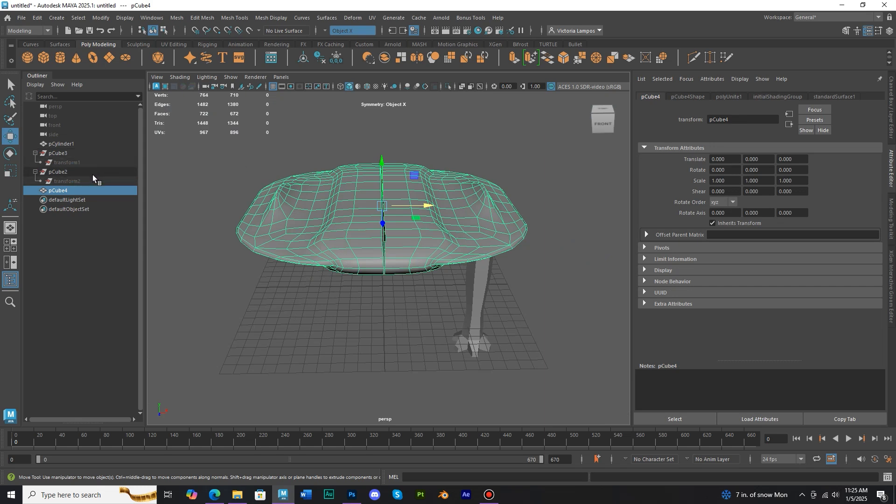
{"action": "left_click", "coordinate": [40, 19]}
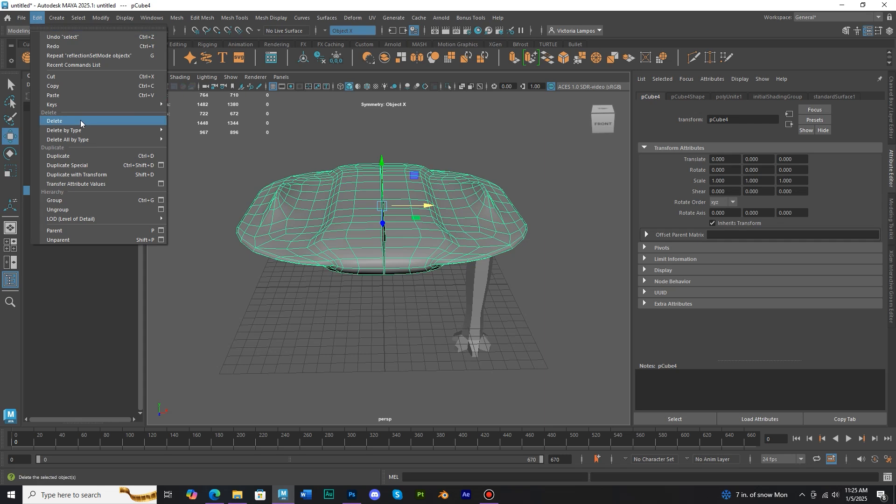
{"action": "mouse_move", "coordinate": [88, 131]}
{"action": "left_click", "coordinate": [187, 130]}
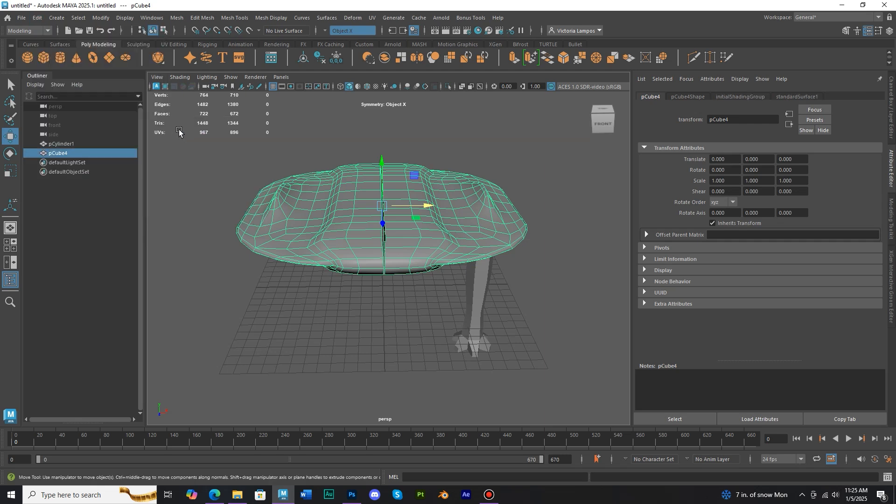
Select the border vertices along both sides of the body's centre gap and move them along X closer to the middle
{"action": "scroll", "coordinate": [460, 143], "scroll_direction": "up", "scroll_amount": 3}
{"action": "right_click_drag", "start_coordinate": [472, 118], "coordinate": [434, 119]}
{"action": "scroll", "coordinate": [390, 230], "scroll_direction": "up", "scroll_amount": 4}
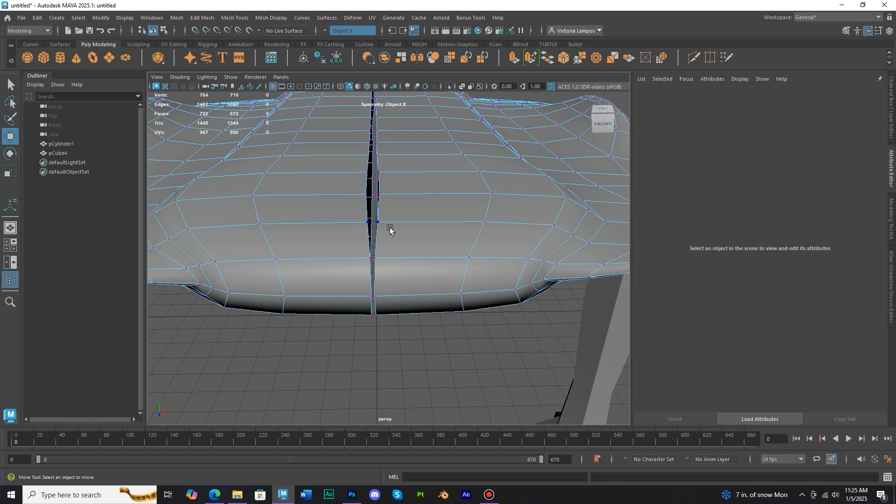
{"action": "left_click", "coordinate": [390, 229]}
{"action": "double_click", "coordinate": [393, 201], "text": "shift"}
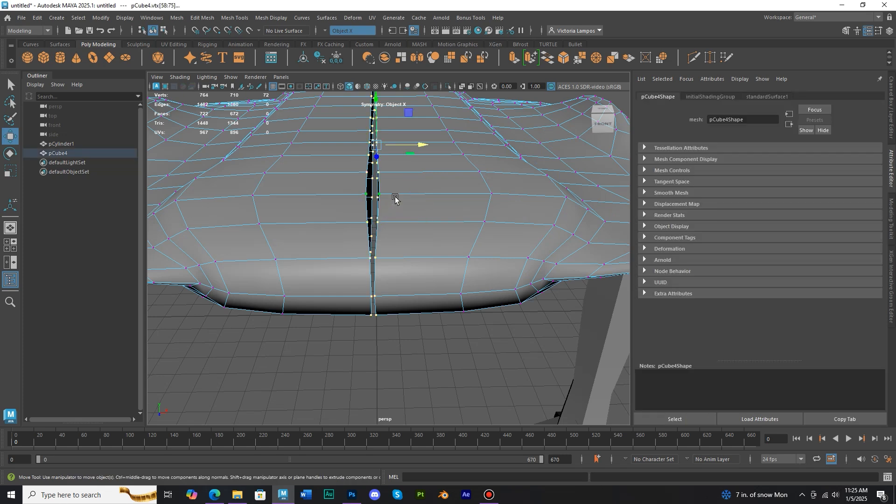
{"action": "left_click_drag", "start_coordinate": [423, 145], "coordinate": [421, 145]}
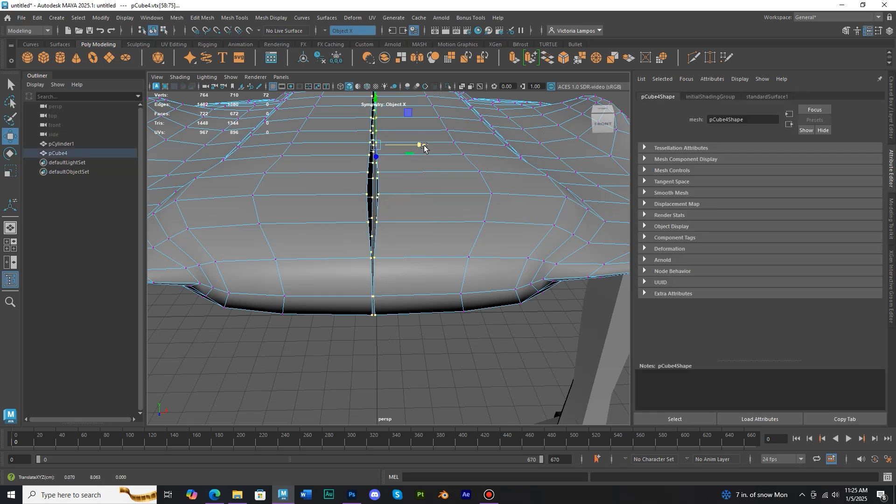
Merge the selected centre-gap vertices with a distance threshold of about 0.1
{"action": "left_click", "coordinate": [211, 19]}
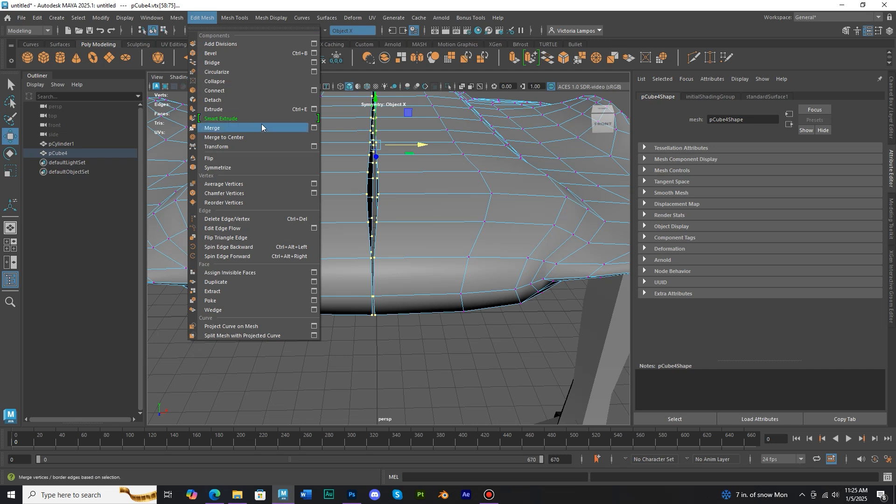
{"action": "left_click", "coordinate": [314, 129]}
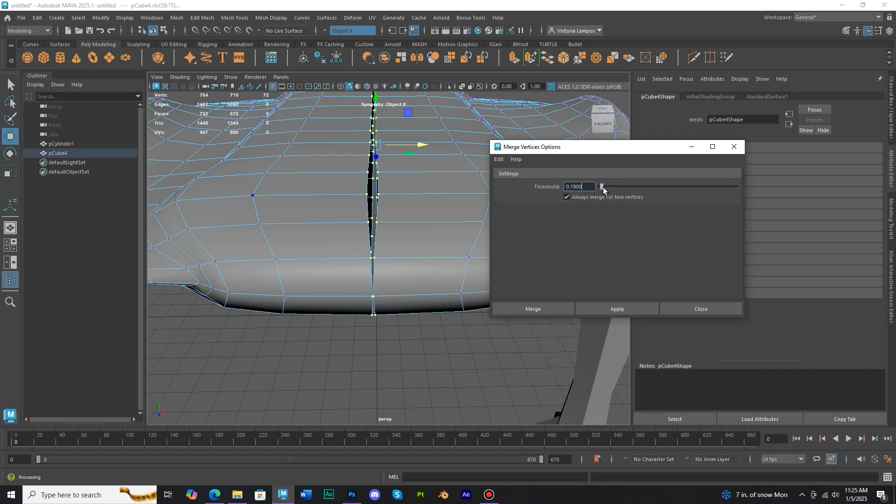
{"action": "left_click_drag", "start_coordinate": [602, 187], "coordinate": [603, 188]}
{"action": "left_click", "coordinate": [568, 307]}
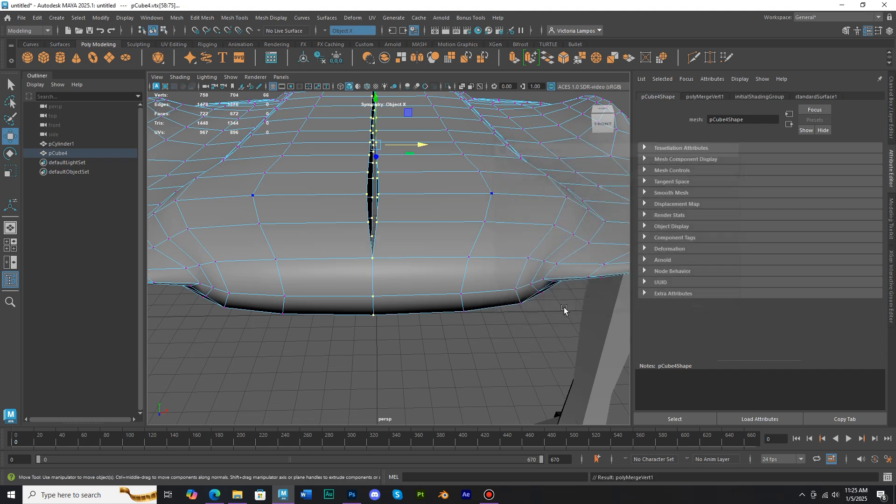
Select the still-open border vertices on the body's top and move them along X to close the gap
{"action": "mouse_move", "coordinate": [438, 321]}
{"action": "left_mouse_down", "text": "alt"}
{"action": "mouse_move", "coordinate": [442, 192]}
{"action": "mouse_move", "coordinate": [441, 255]}
{"action": "mouse_move", "coordinate": [430, 198]}
{"action": "mouse_move", "coordinate": [430, 292]}
{"action": "mouse_move", "coordinate": [449, 278]}
{"action": "mouse_move", "coordinate": [429, 318]}
{"action": "left_mouse_up", "text": "alt"}
{"action": "left_click", "coordinate": [403, 359]}
{"action": "double_click", "coordinate": [405, 325], "text": "shift"}
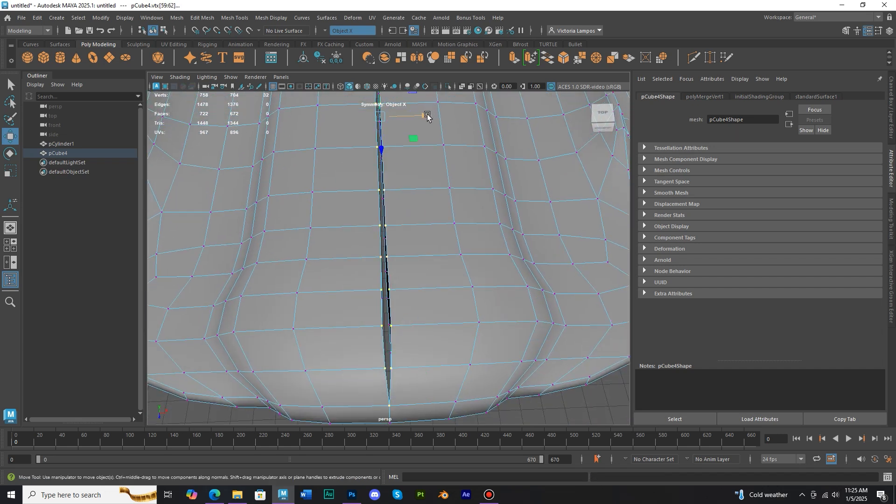
{"action": "left_click_drag", "start_coordinate": [427, 115], "coordinate": [425, 114]}
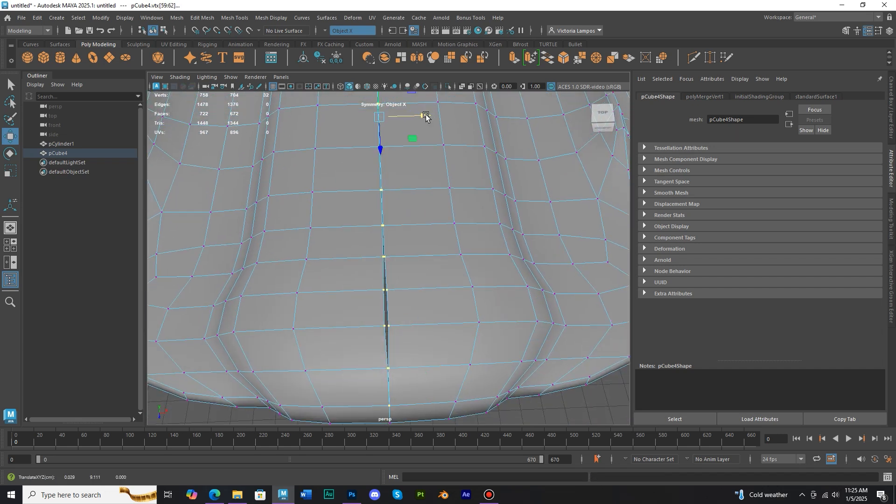
{"action": "left_click", "coordinate": [190, 17]}
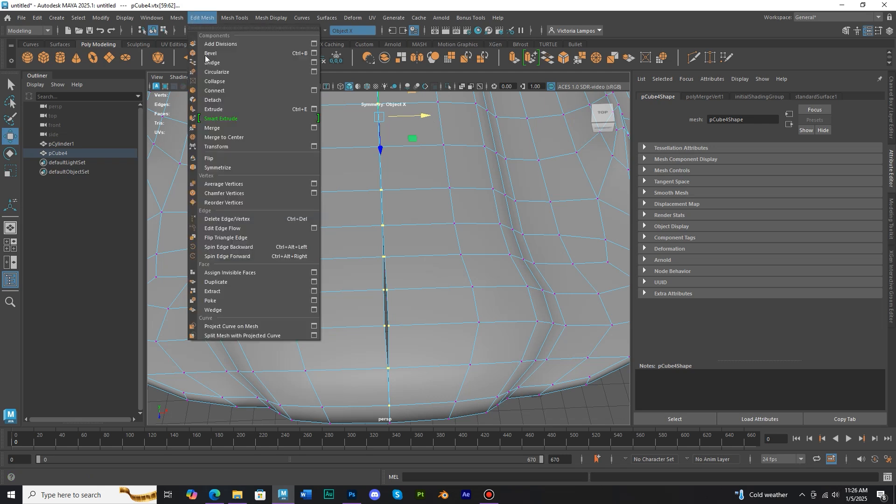
{"action": "left_click", "coordinate": [234, 126]}
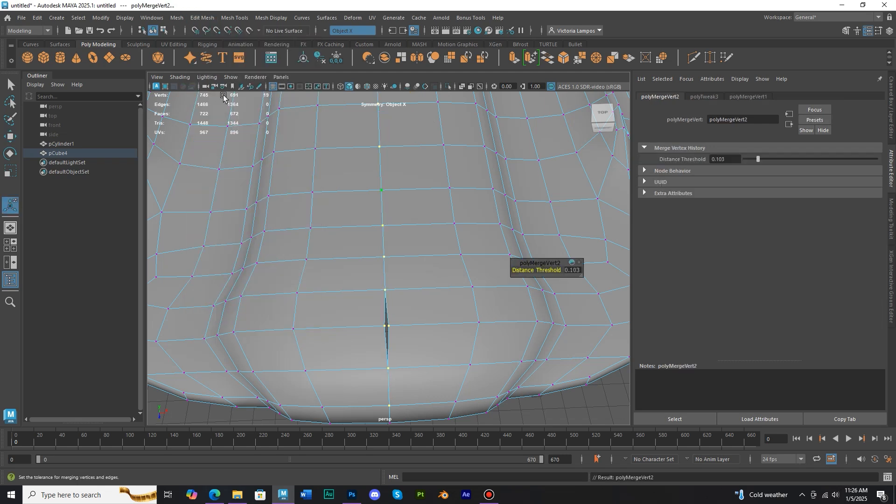
{"action": "key", "text": "ctrl+z"}
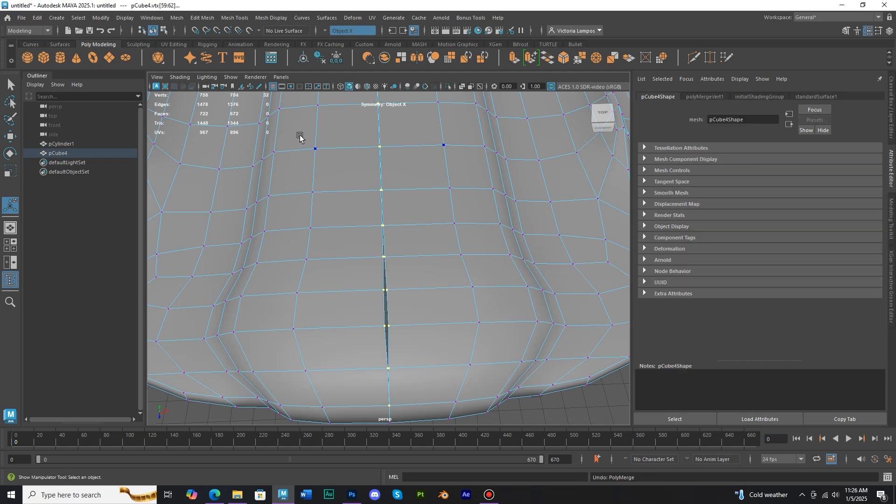
Merge the top seam vertices with the merge threshold set to about 0.24
{"action": "left_click", "coordinate": [192, 19]}
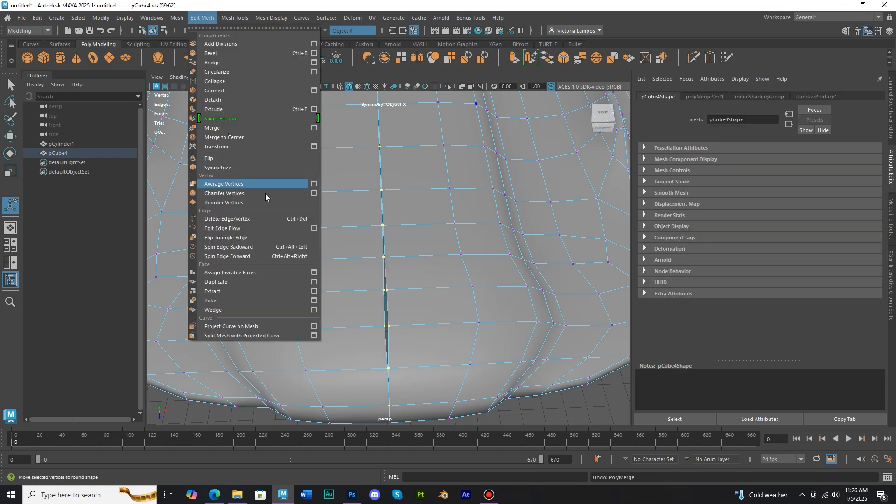
{"action": "left_click", "coordinate": [314, 127]}
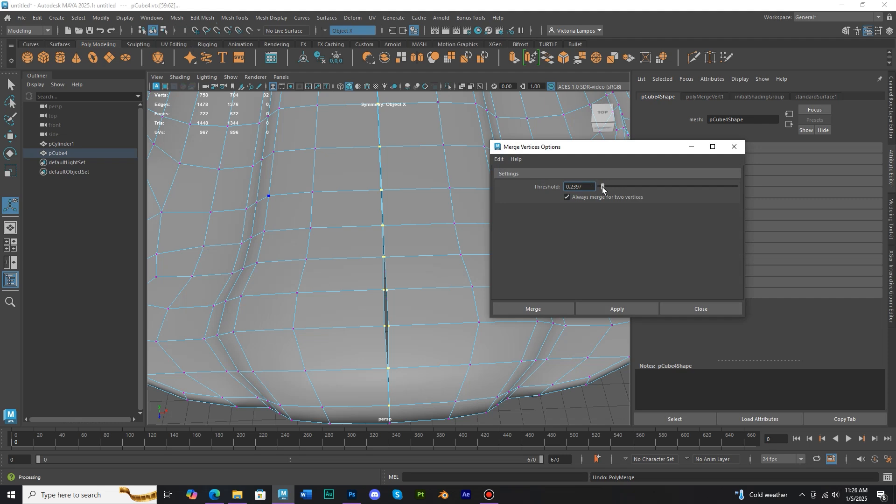
{"action": "left_click", "coordinate": [559, 312]}
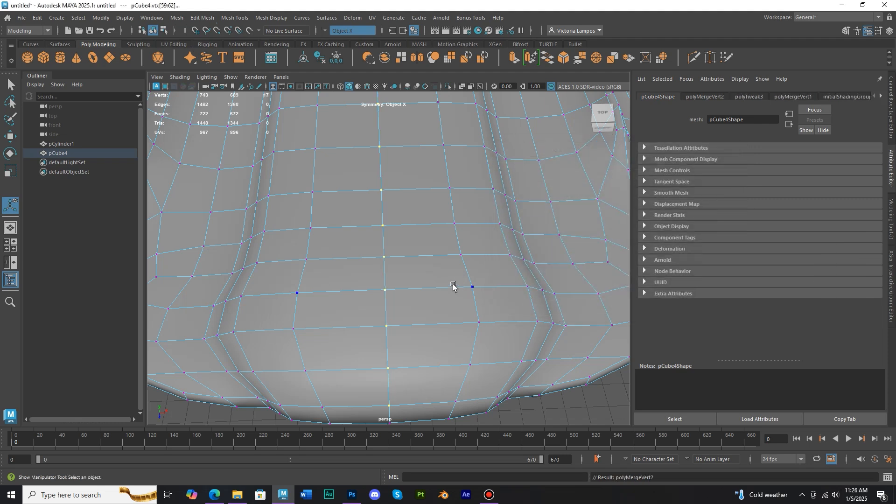
Select the open border vertices on the body's underside and move them along X towards the centre line
{"action": "scroll", "coordinate": [450, 290], "scroll_direction": "down", "scroll_amount": 3}
{"action": "left_click_drag", "start_coordinate": [429, 270], "coordinate": [415, 140], "text": "alt"}
{"action": "left_click", "coordinate": [402, 129]}
{"action": "double_click", "coordinate": [401, 146], "text": "shift"}
{"action": "left_click", "coordinate": [9, 138]}
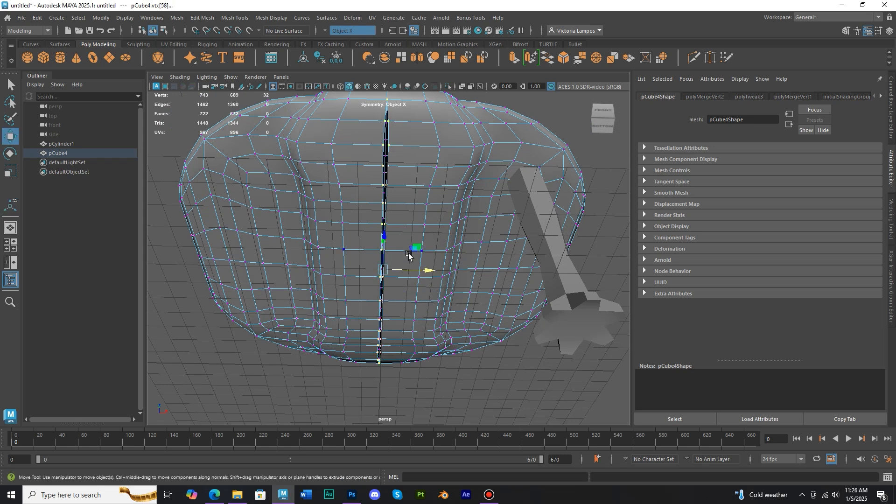
{"action": "left_click_drag", "start_coordinate": [423, 271], "coordinate": [422, 269]}
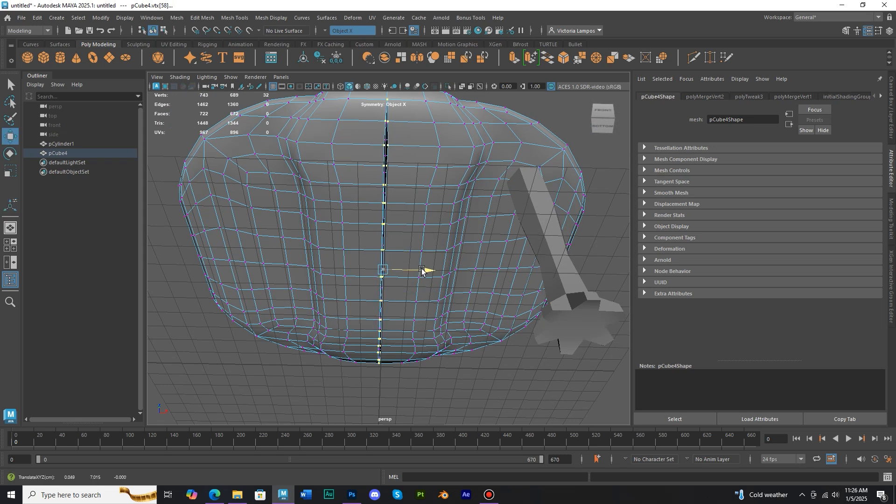
Merge the underside seam vertices and return the body to object mode with nothing selected
{"action": "left_click", "coordinate": [207, 18]}
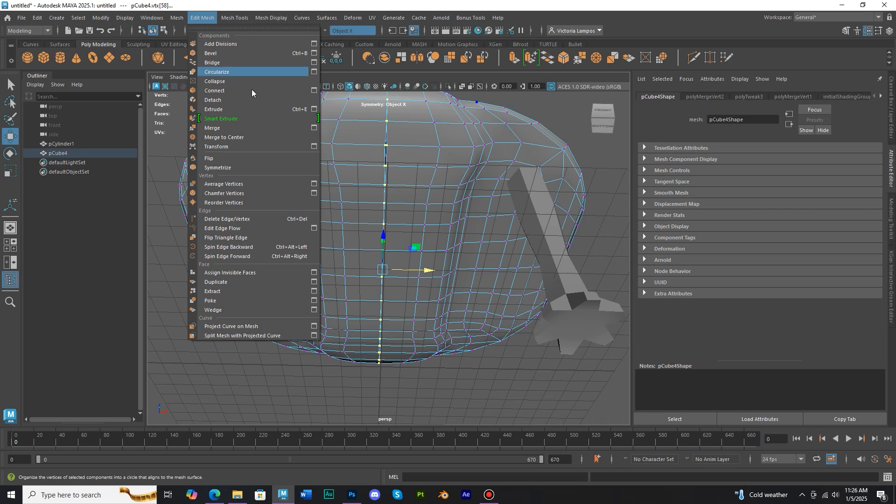
{"action": "left_click", "coordinate": [289, 129]}
{"action": "mouse_move", "coordinate": [440, 203]}
{"action": "left_mouse_down", "text": "alt"}
{"action": "mouse_move", "coordinate": [436, 160]}
{"action": "mouse_move", "coordinate": [439, 260]}
{"action": "mouse_move", "coordinate": [424, 252]}
{"action": "mouse_move", "coordinate": [416, 217]}
{"action": "mouse_move", "coordinate": [440, 216]}
{"action": "left_mouse_up", "text": "alt"}
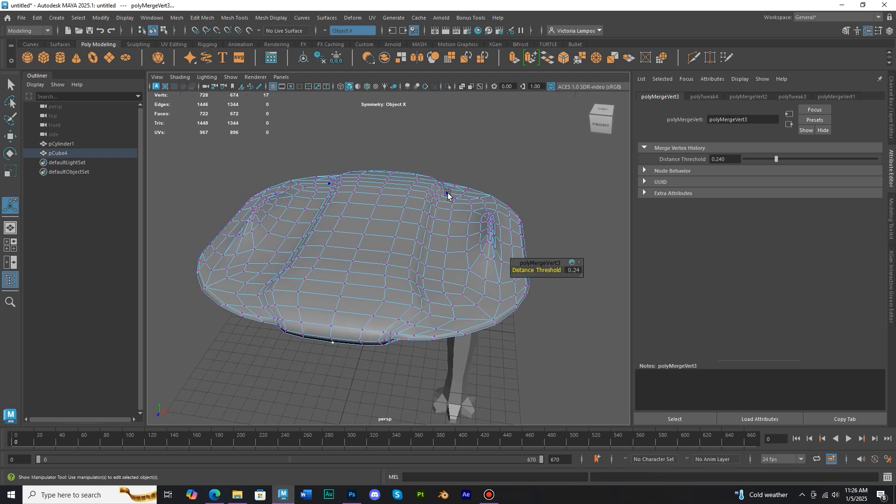
{"action": "right_click_drag", "start_coordinate": [471, 147], "coordinate": [485, 144]}
{"action": "left_click", "coordinate": [486, 144]}
Mirror the leg across the world X axis to make a second leg on the body's opposite side
{"action": "left_click_drag", "start_coordinate": [466, 239], "coordinate": [429, 192], "text": "alt"}
{"action": "left_click", "coordinate": [422, 264]}
{"action": "mouse_move", "coordinate": [430, 263]}
{"action": "left_mouse_down", "text": "alt"}
{"action": "mouse_move", "coordinate": [458, 245]}
{"action": "mouse_move", "coordinate": [460, 264]}
{"action": "mouse_move", "coordinate": [424, 268]}
{"action": "mouse_move", "coordinate": [446, 261]}
{"action": "left_mouse_up", "text": "alt"}
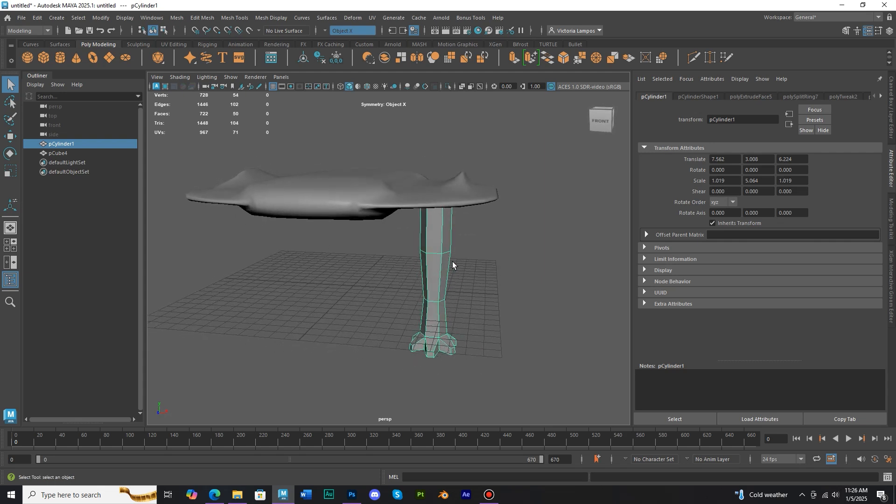
{"action": "middle_click_drag", "start_coordinate": [452, 261], "coordinate": [448, 256], "text": "alt"}
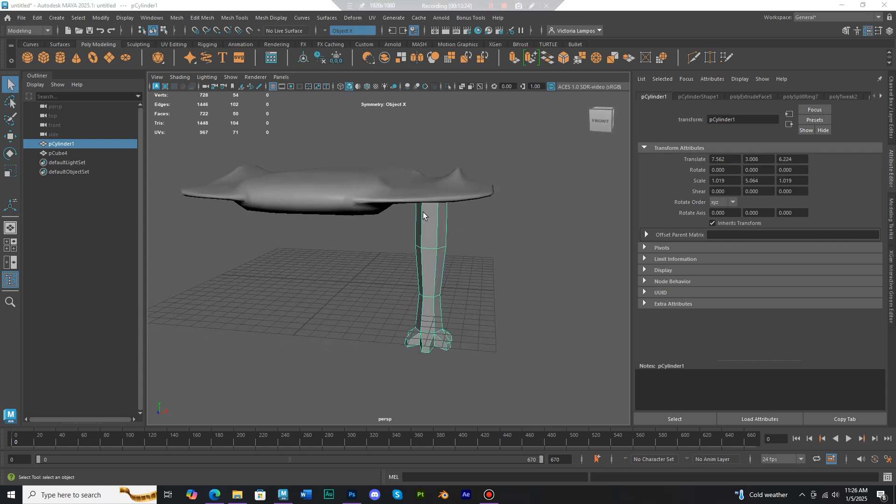
{"action": "left_click", "coordinate": [184, 21]}
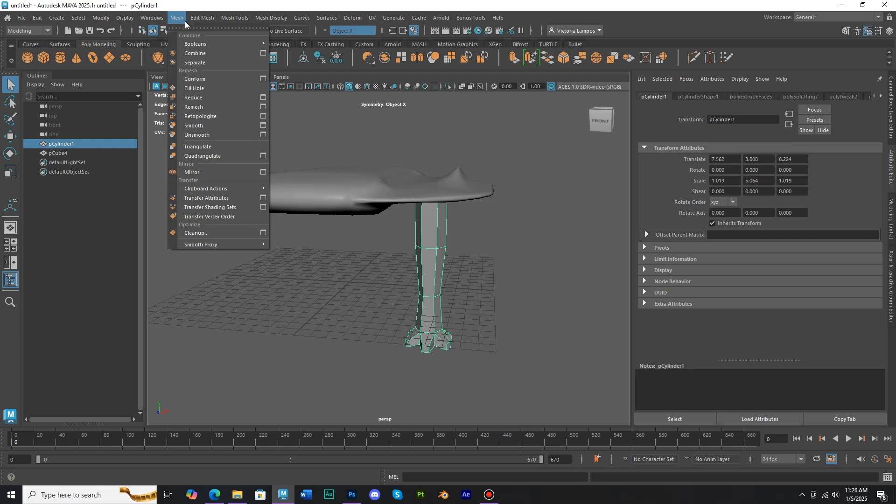
{"action": "left_click", "coordinate": [222, 172]}
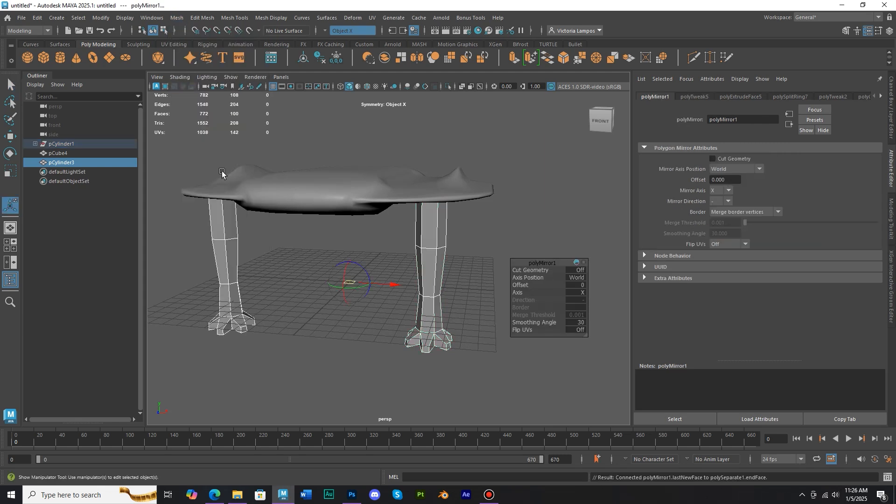
Expand the pCylinder1 group and delete the construction history of both legs
{"action": "left_click", "coordinate": [36, 144]}
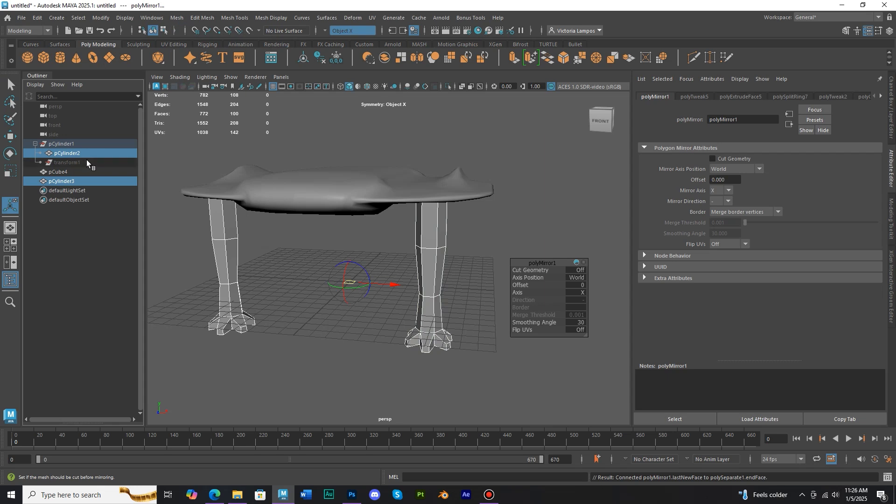
{"action": "left_click", "coordinate": [41, 19]}
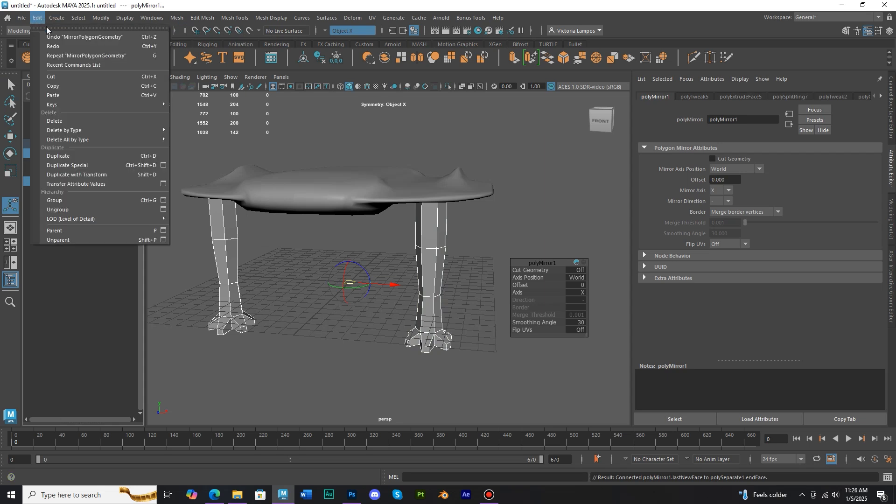
{"action": "mouse_move", "coordinate": [94, 130]}
{"action": "left_click", "coordinate": [189, 130]}
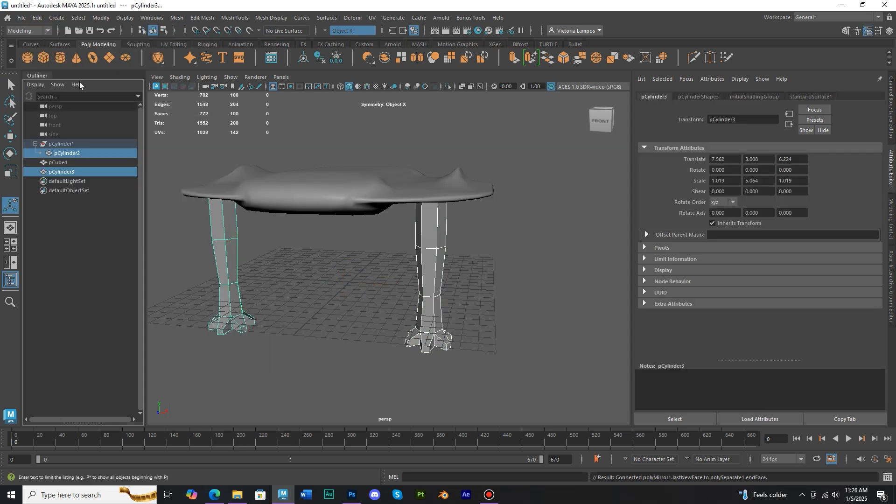
Unparent the legs from pCylinder1 and delete the leftover pCylinder1 node
{"action": "left_click", "coordinate": [40, 19]}
{"action": "left_click", "coordinate": [70, 239]}
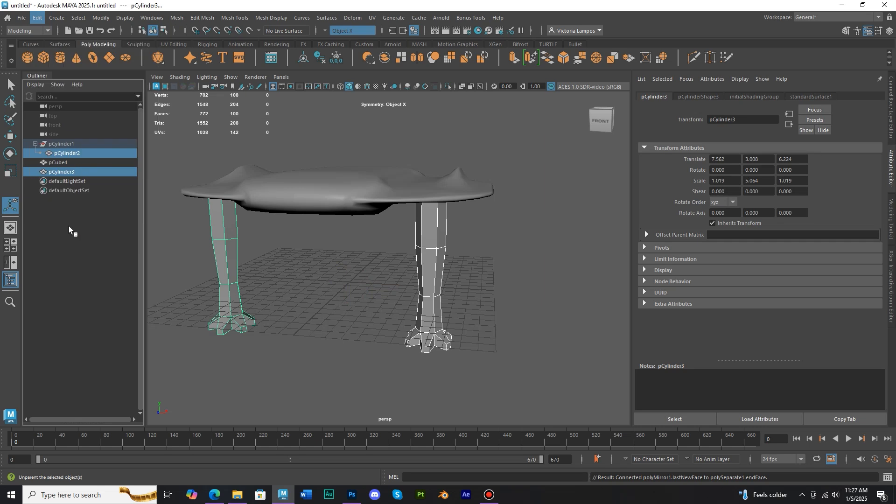
{"action": "left_click", "coordinate": [68, 144]}
{"action": "key", "text": "Delete"}
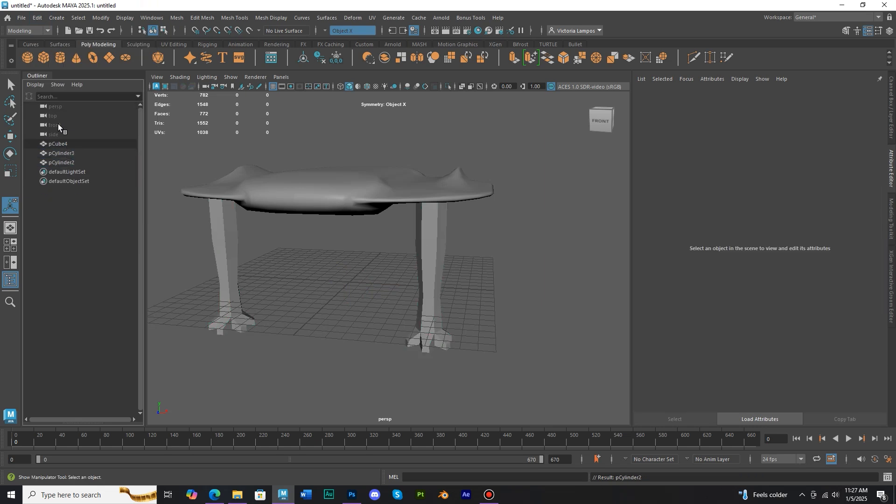
Group the two legs, pCylinder2 and pCylinder3, together
{"action": "scroll", "coordinate": [333, 254], "scroll_direction": "down", "scroll_amount": 2}
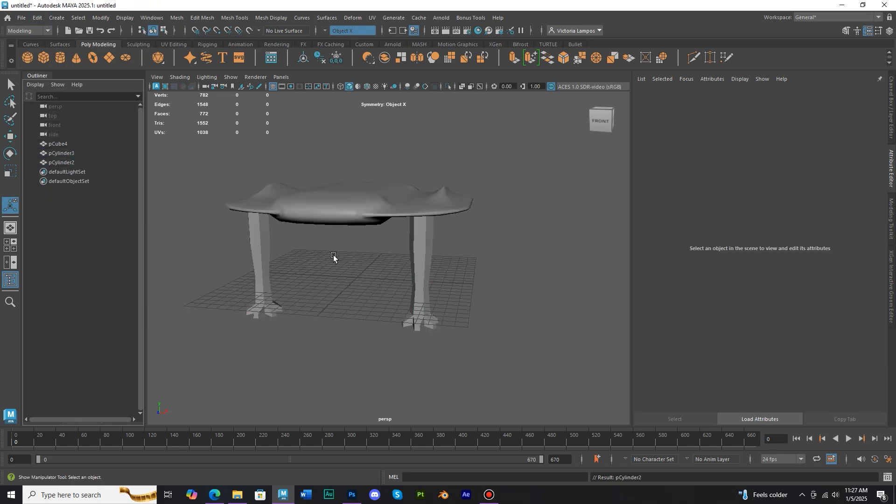
{"action": "left_click_drag", "start_coordinate": [333, 254], "coordinate": [352, 261], "text": "alt"}
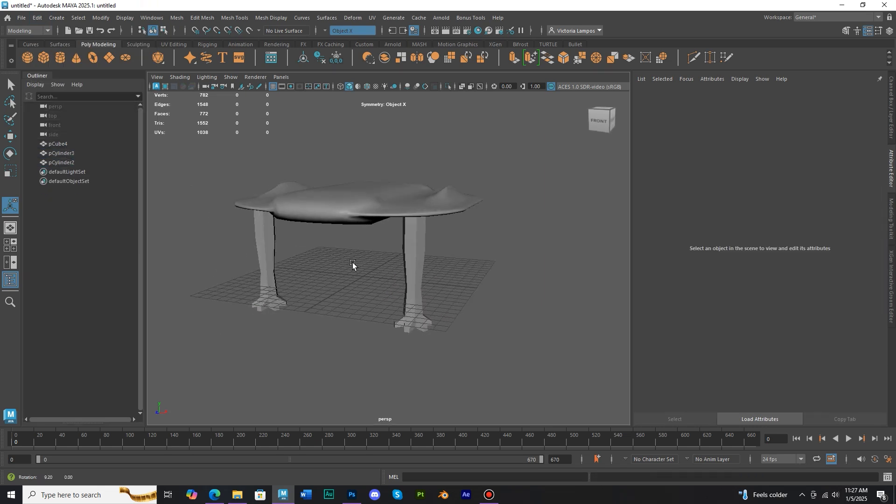
{"action": "left_click", "coordinate": [409, 260]}
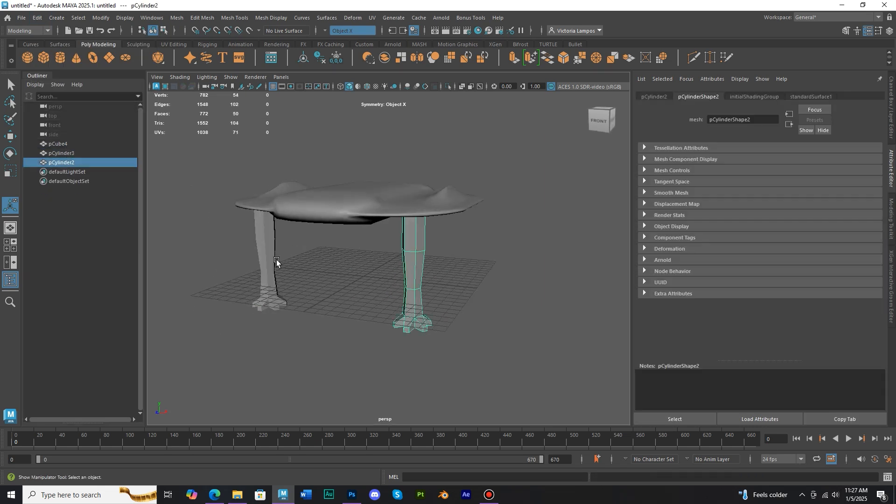
{"action": "left_click", "coordinate": [262, 256], "text": "shift"}
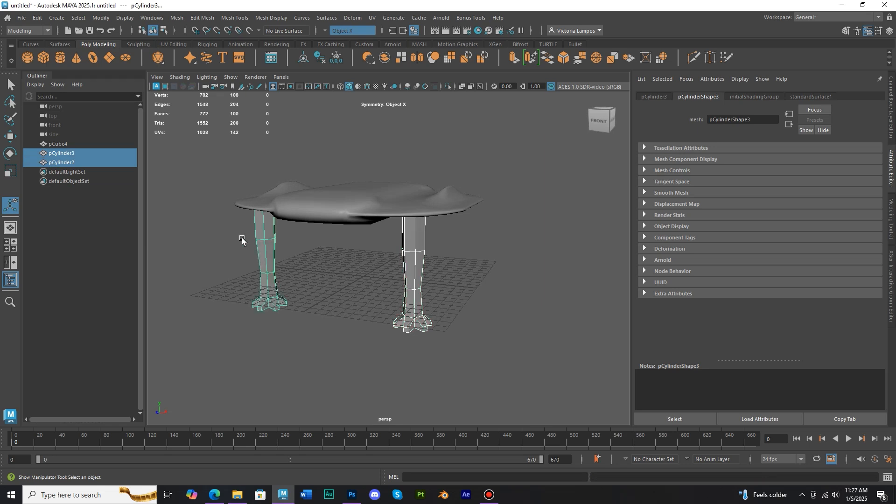
{"action": "left_click", "coordinate": [40, 18]}
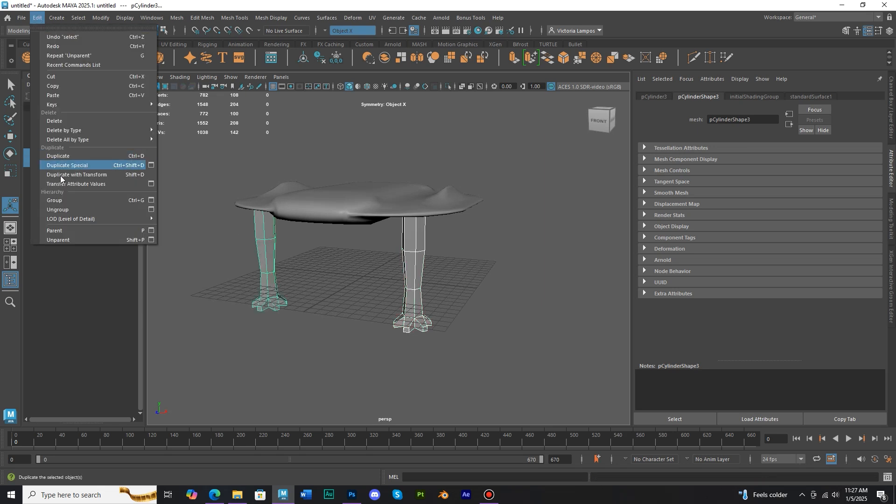
{"action": "left_click", "coordinate": [69, 199]}
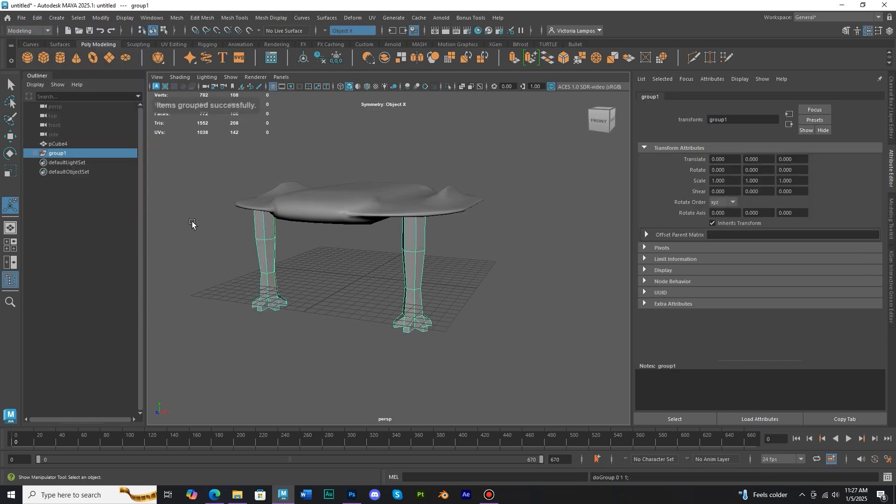
{"action": "mouse_move", "coordinate": [195, 219]}
{"action": "left_mouse_down", "text": "alt"}
{"action": "mouse_move", "coordinate": [160, 222]}
{"action": "mouse_move", "coordinate": [202, 220]}
{"action": "left_mouse_up", "text": "alt"}
{"action": "left_click", "coordinate": [9, 137]}
{"action": "left_click", "coordinate": [306, 264]}
{"action": "left_click", "coordinate": [382, 295]}
{"action": "left_click_drag", "start_coordinate": [346, 279], "coordinate": [358, 276]}
{"action": "left_click", "coordinate": [38, 18]}
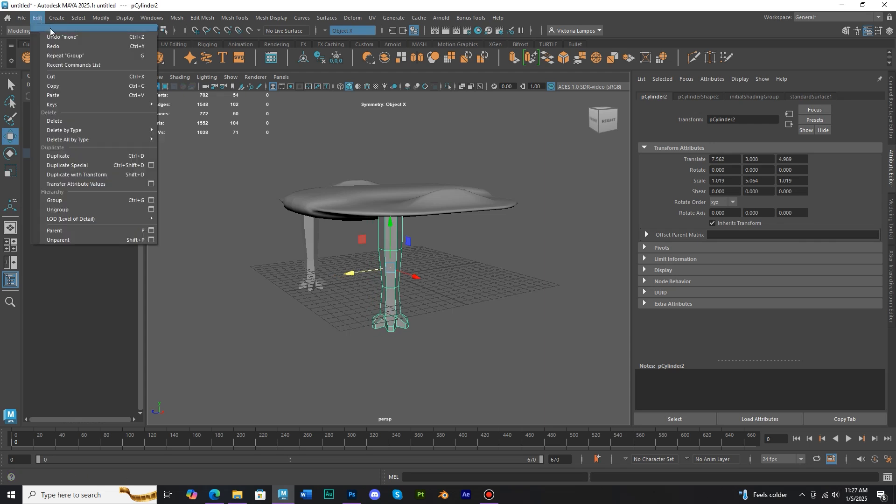
{"action": "left_click", "coordinate": [56, 37]}
Try moving pCylinder3 alone and the whole of group1 along the Z axis, undoing each move
{"action": "middle_click_drag", "start_coordinate": [318, 271], "coordinate": [326, 270]}
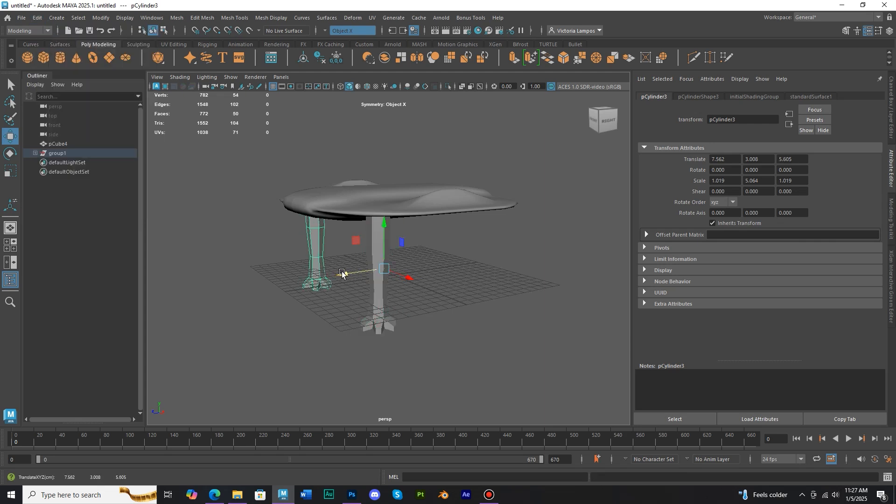
{"action": "left_click", "coordinate": [37, 18]}
{"action": "left_click", "coordinate": [56, 36]}
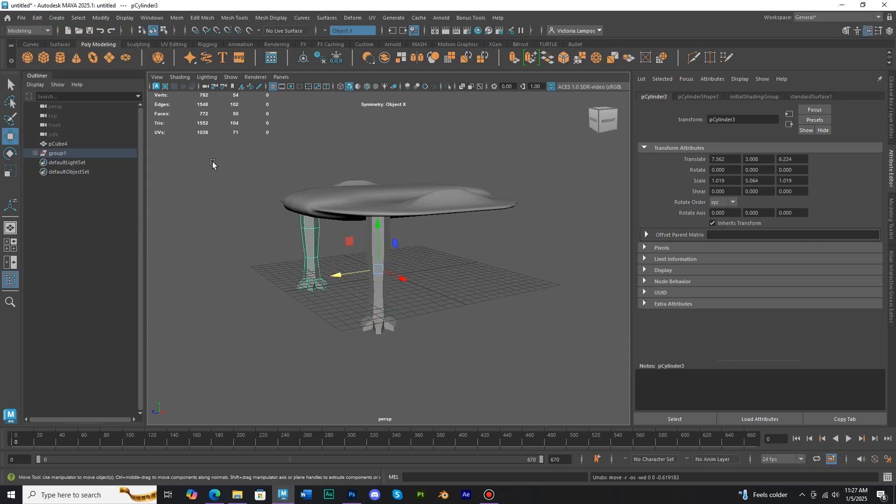
{"action": "left_click", "coordinate": [65, 153]}
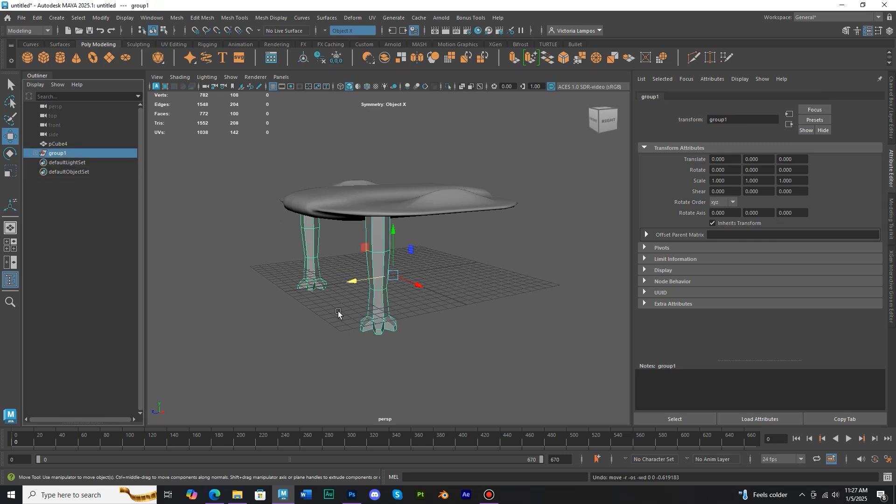
{"action": "left_click_drag", "start_coordinate": [356, 310], "coordinate": [384, 287], "text": "alt"}
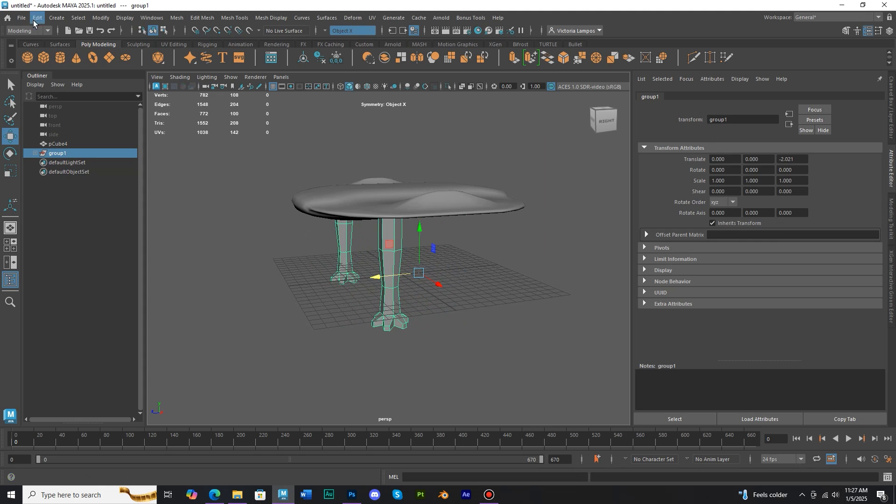
{"action": "left_click", "coordinate": [33, 20]}
{"action": "left_click", "coordinate": [52, 34]}
Parent the leg pCylinder2 to the other leg, pCylinder3
{"action": "left_click_drag", "start_coordinate": [245, 300], "coordinate": [304, 306], "text": "alt"}
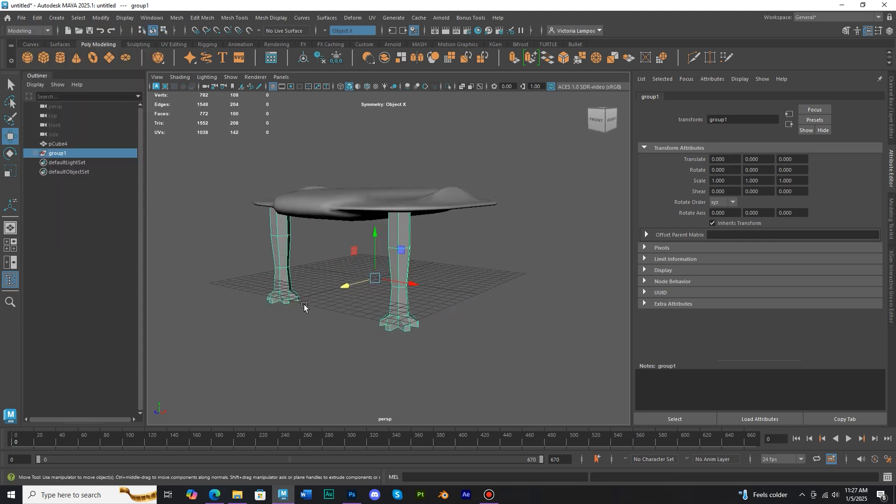
{"action": "left_click", "coordinate": [400, 306]}
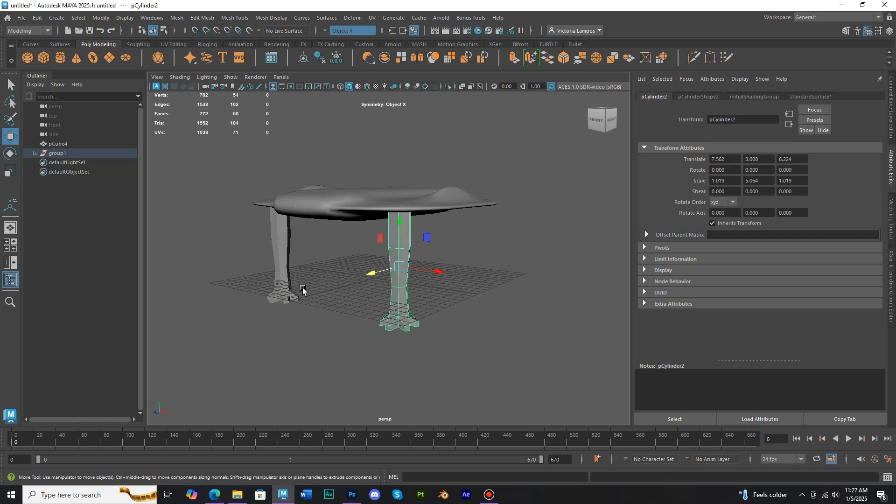
{"action": "left_click", "coordinate": [284, 279], "text": "shift"}
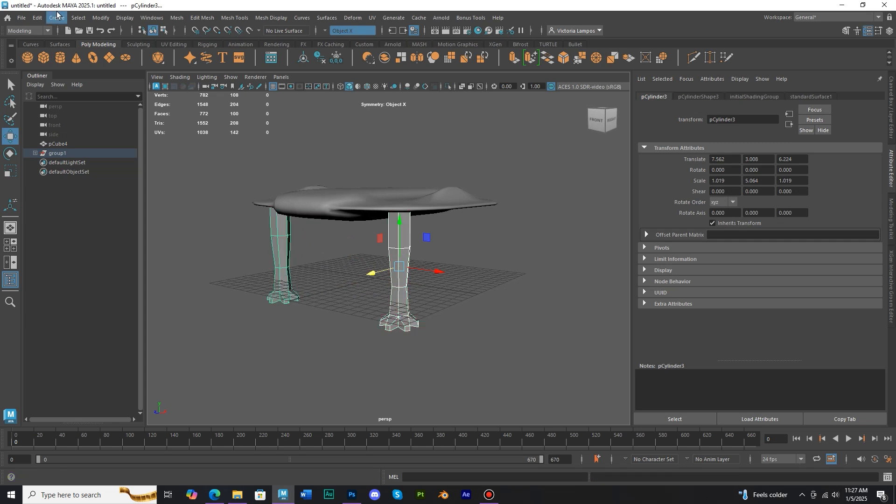
{"action": "left_click", "coordinate": [37, 17]}
{"action": "left_click", "coordinate": [82, 229]}
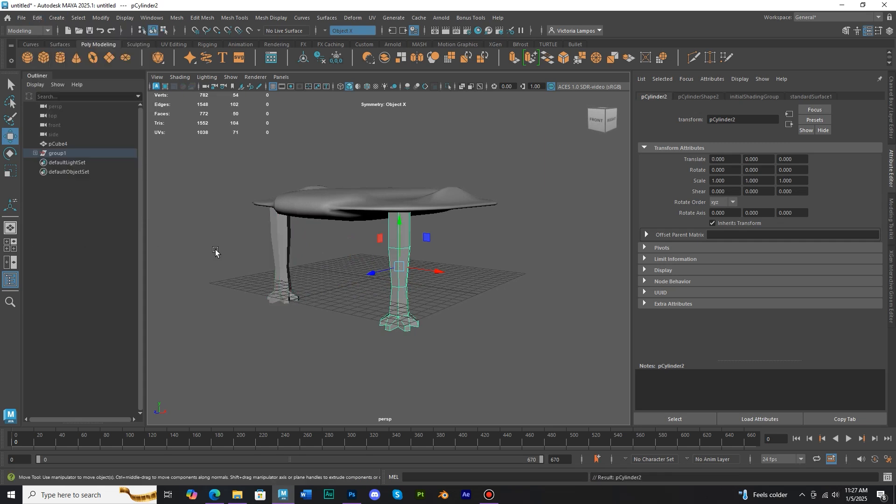
Try moving the parented legs through pCylinder3 and through group1 along the Z axis, undoing each move
{"action": "mouse_move", "coordinate": [330, 274]}
{"action": "left_mouse_down", "text": "alt"}
{"action": "mouse_move", "coordinate": [294, 265]}
{"action": "mouse_move", "coordinate": [376, 271]}
{"action": "mouse_move", "coordinate": [332, 278]}
{"action": "mouse_move", "coordinate": [402, 271]}
{"action": "mouse_move", "coordinate": [337, 278]}
{"action": "mouse_move", "coordinate": [372, 275]}
{"action": "mouse_move", "coordinate": [347, 278]}
{"action": "left_mouse_up", "text": "alt"}
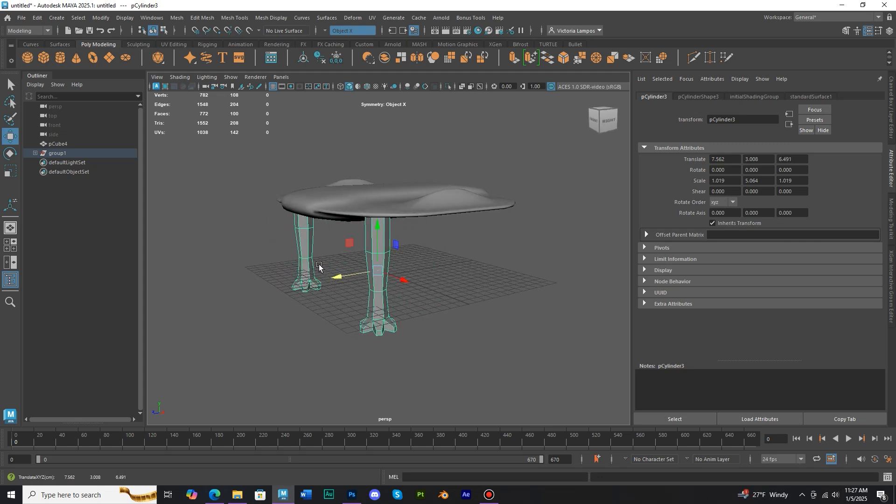
{"action": "left_click", "coordinate": [37, 17]}
{"action": "left_click", "coordinate": [58, 36]}
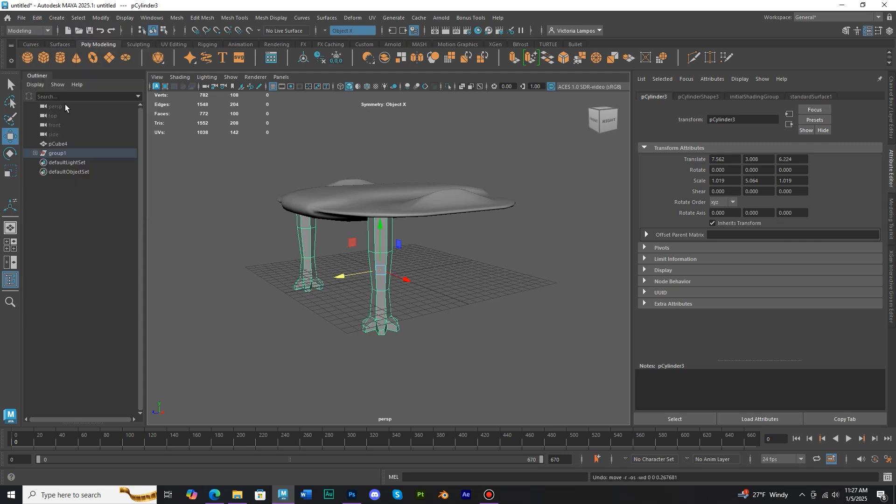
{"action": "left_click", "coordinate": [58, 153]}
{"action": "left_click_drag", "start_coordinate": [373, 279], "coordinate": [356, 274], "text": "alt"}
{"action": "left_click", "coordinate": [37, 17]}
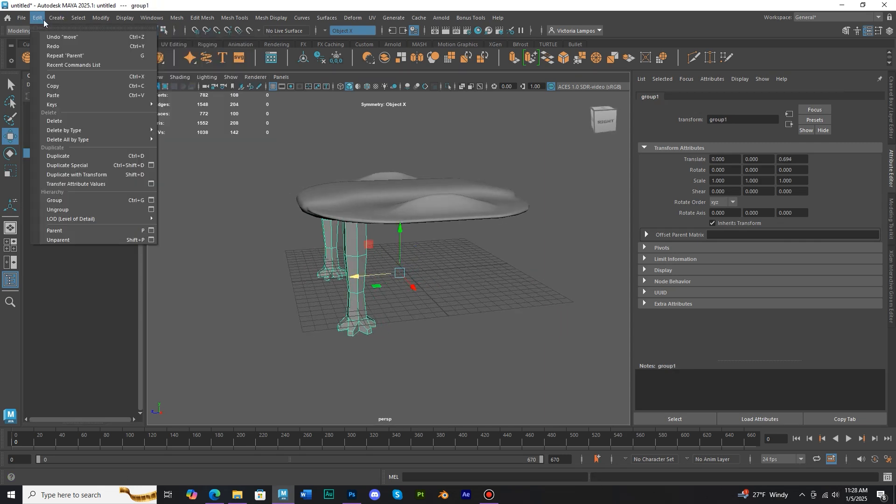
{"action": "left_click", "coordinate": [54, 37]}
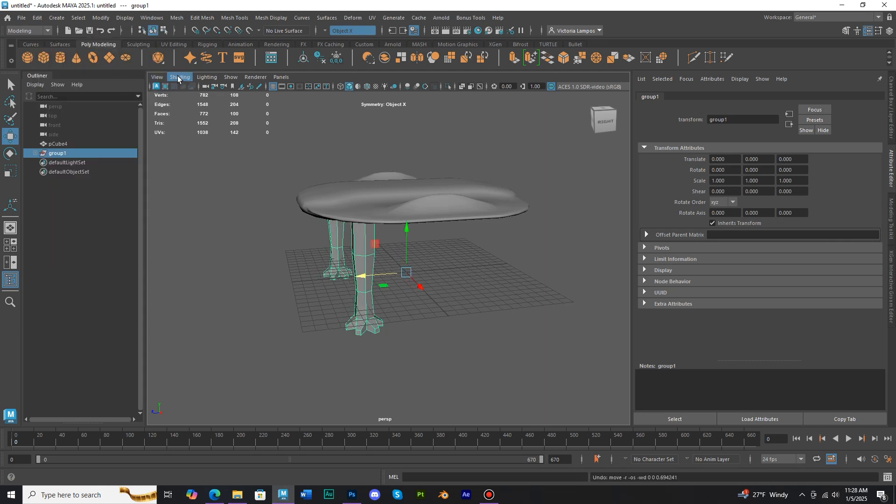
Duplicate group1 and move the copied leg pair along Z to about -11.337, under the body's opposite end
{"action": "left_click", "coordinate": [37, 17]}
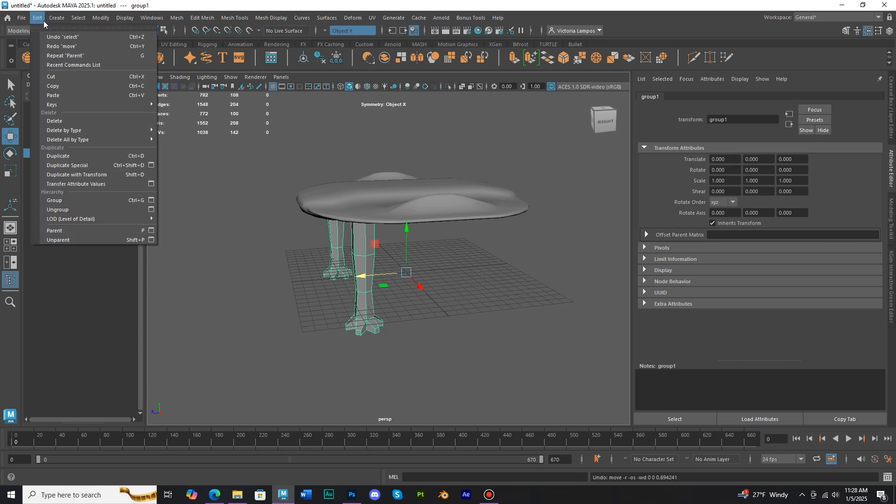
{"action": "left_click", "coordinate": [95, 154]}
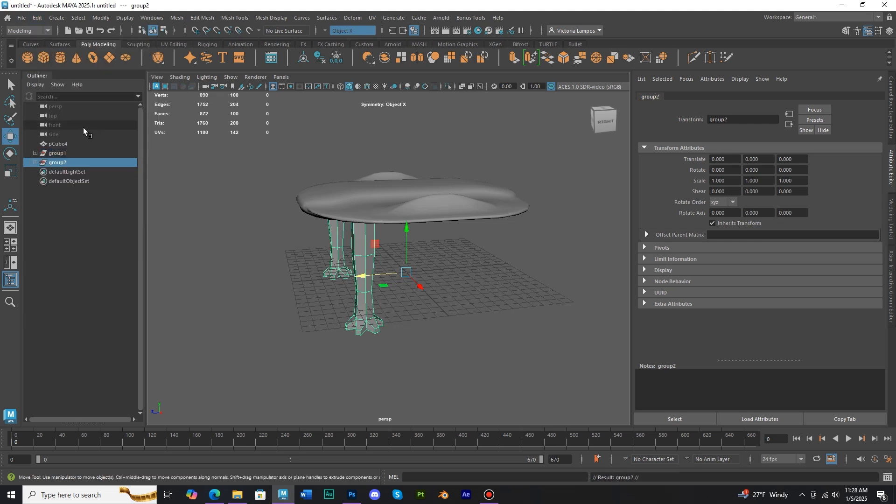
{"action": "left_click_drag", "start_coordinate": [304, 281], "coordinate": [309, 281], "text": "alt"}
{"action": "left_click_drag", "start_coordinate": [366, 275], "coordinate": [466, 268]}
{"action": "left_click_drag", "start_coordinate": [465, 310], "coordinate": [511, 305], "text": "alt"}
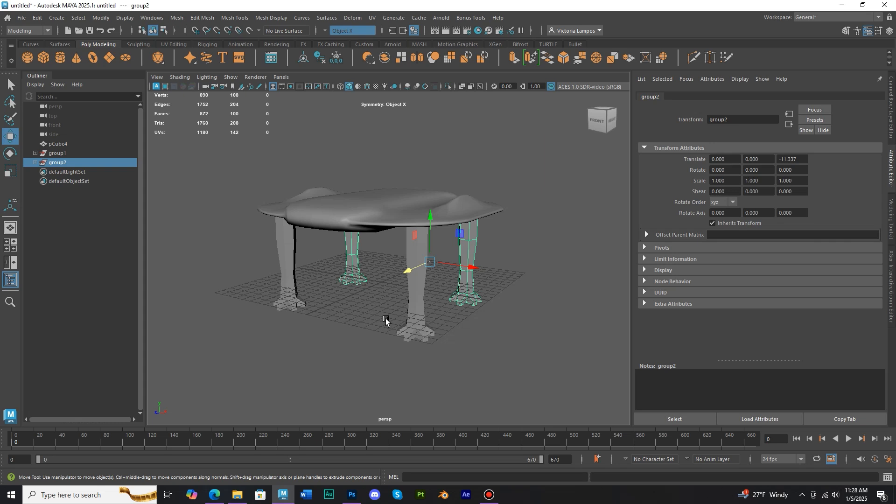
{"action": "mouse_move", "coordinate": [429, 3]}
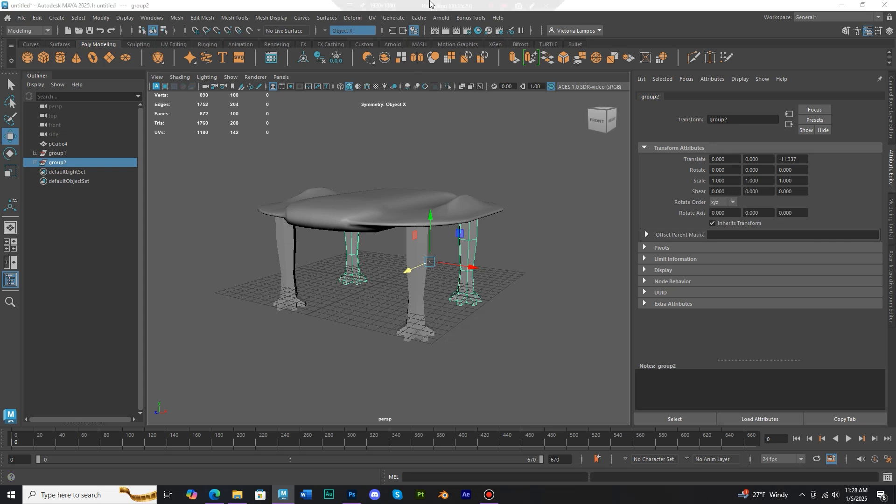